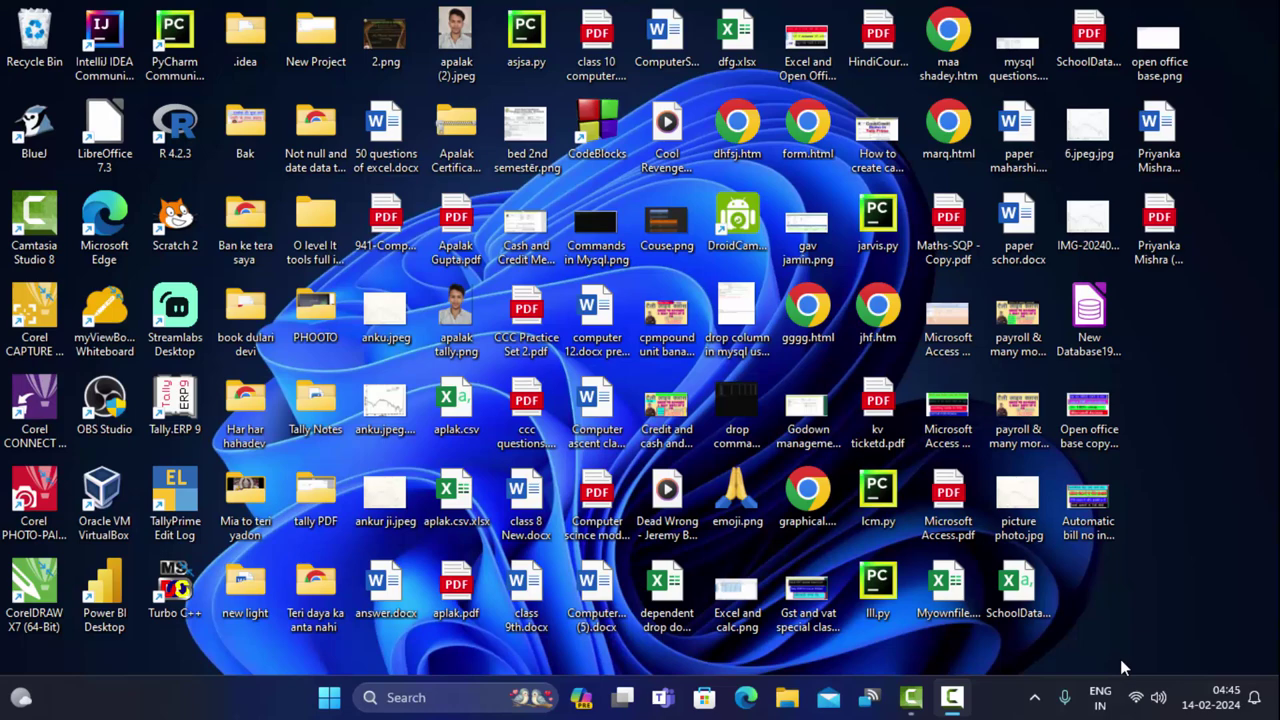
- Search the Start menu for 'a' so Microsoft Office Access 2007 is listed
{"action": "left_click", "coordinate": [329, 700]}
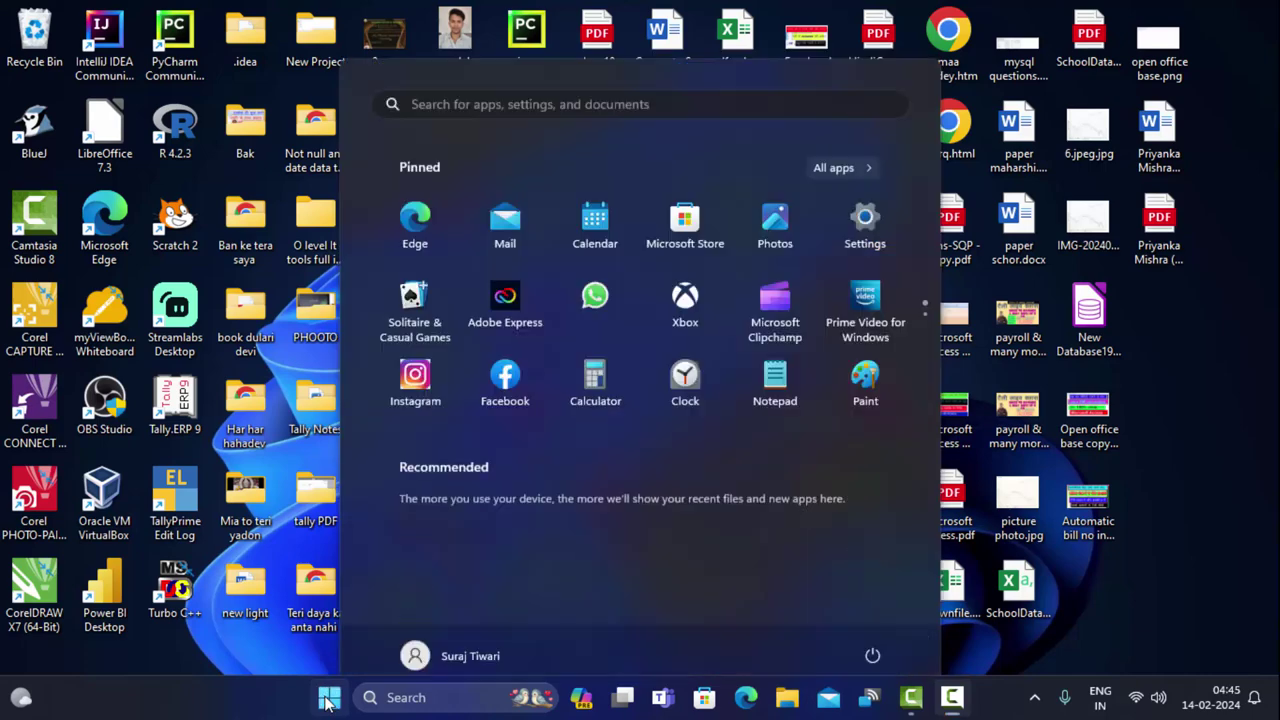
{"action": "left_click", "coordinate": [329, 703]}
{"action": "left_click", "coordinate": [329, 703]}
{"action": "type", "text": "a"}
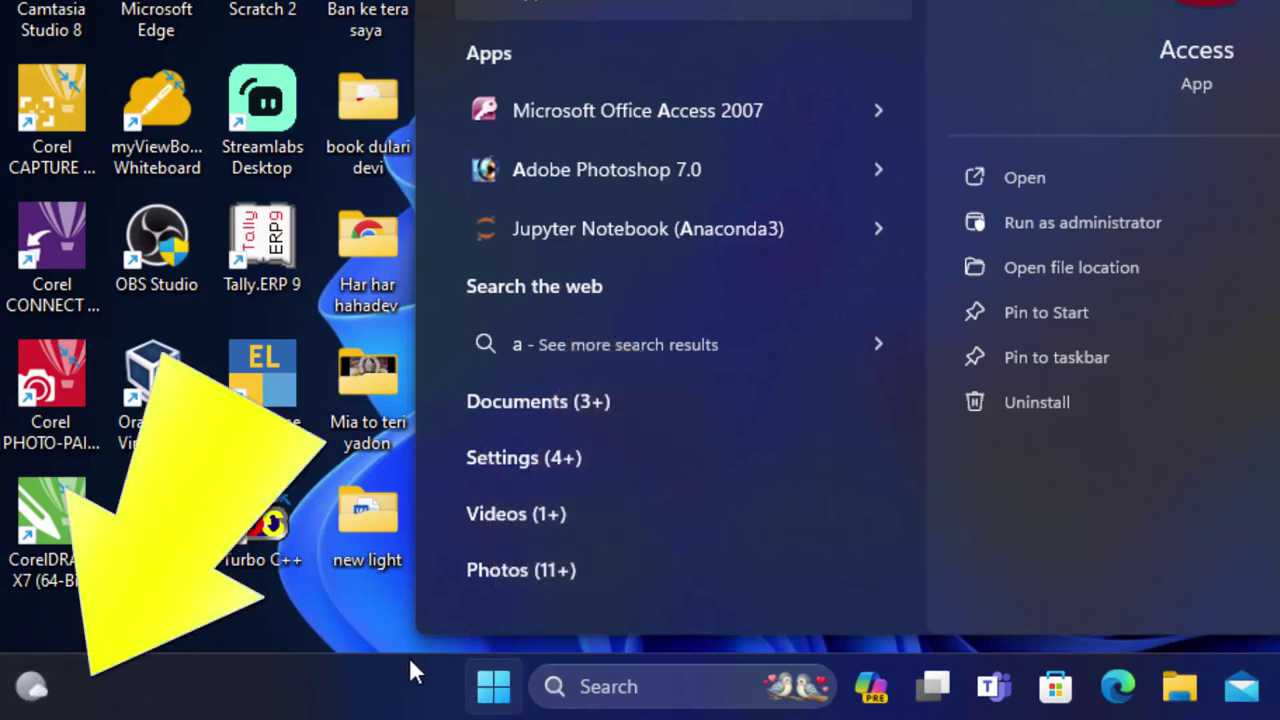
- Launch Access 2007 and create the blank database Database251.accdb with its default name
{"action": "left_click", "coordinate": [716, 110]}
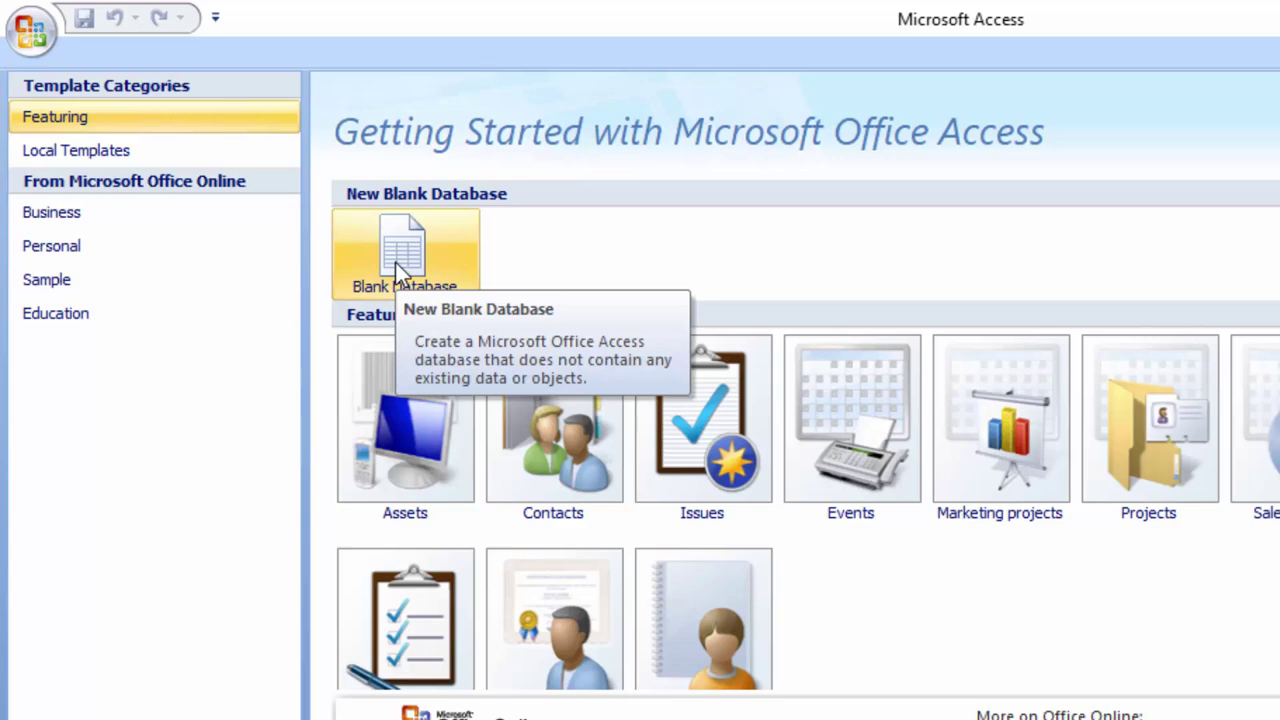
{"action": "left_click", "coordinate": [395, 262]}
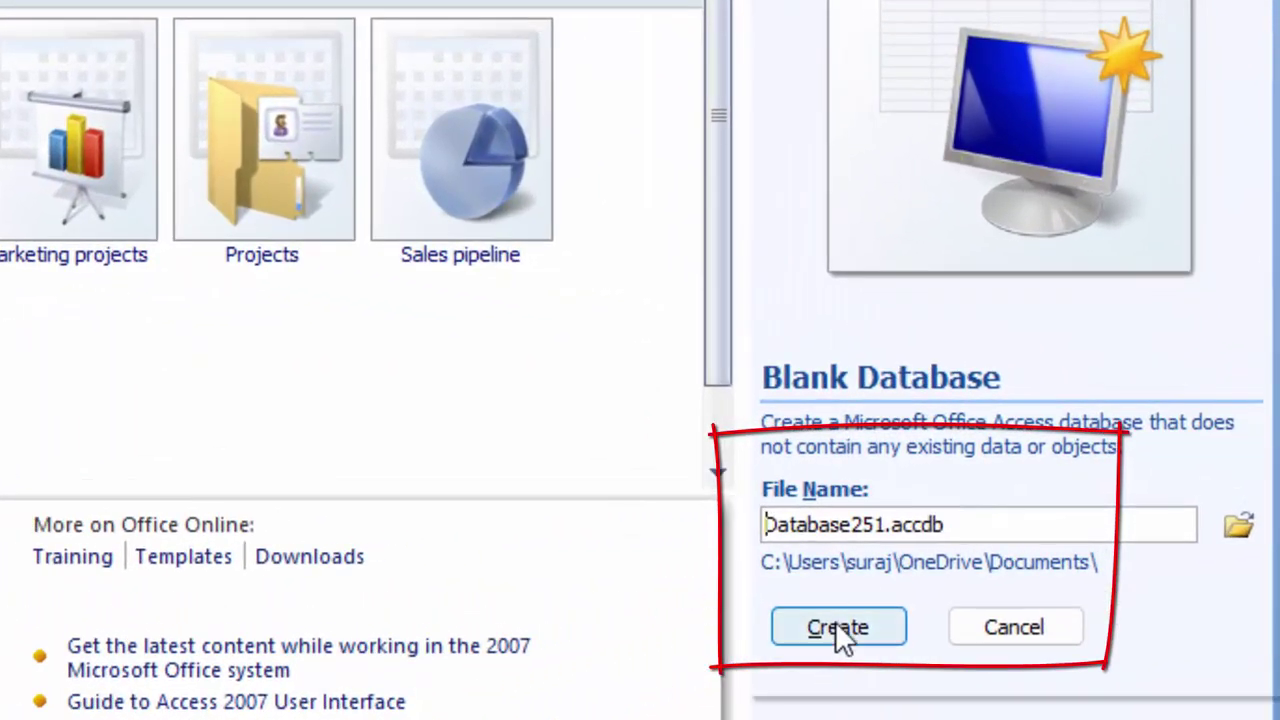
{"action": "left_click", "coordinate": [836, 627]}
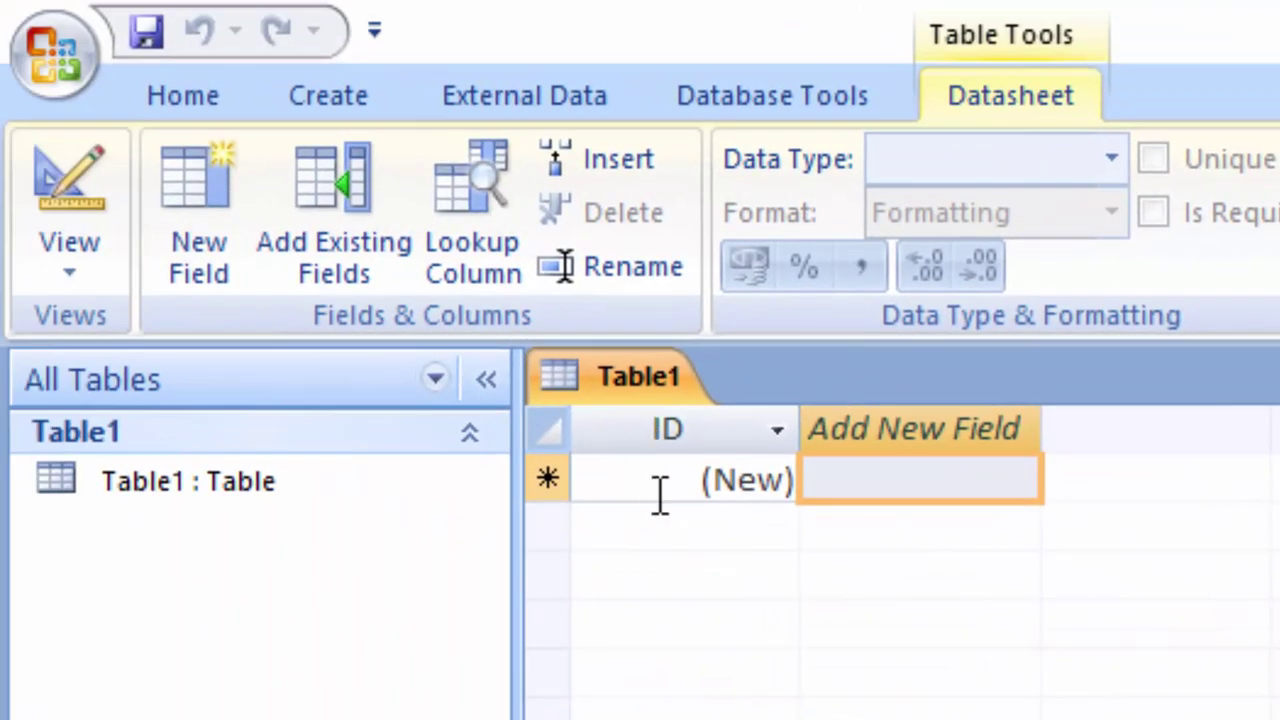
- Switch Table1 to Design View, bringing up the Save As prompt for the table name
{"action": "left_click", "coordinate": [660, 495]}
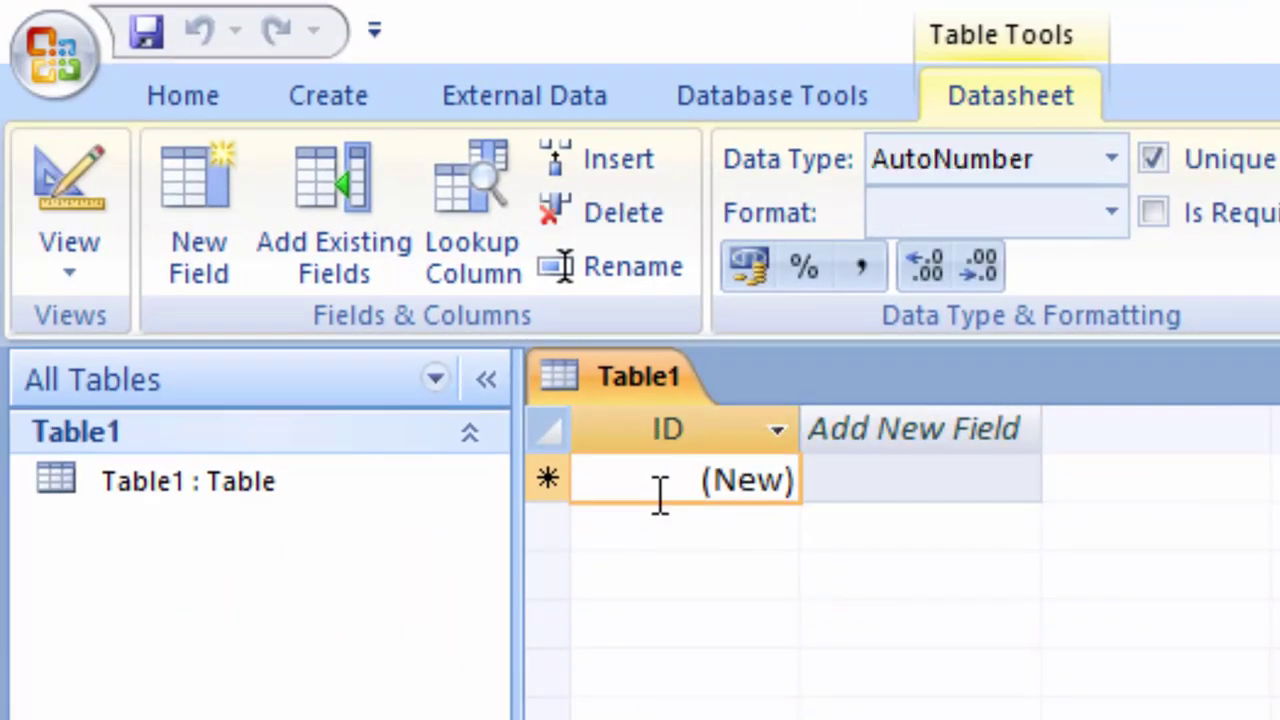
{"action": "left_click", "coordinate": [104, 268]}
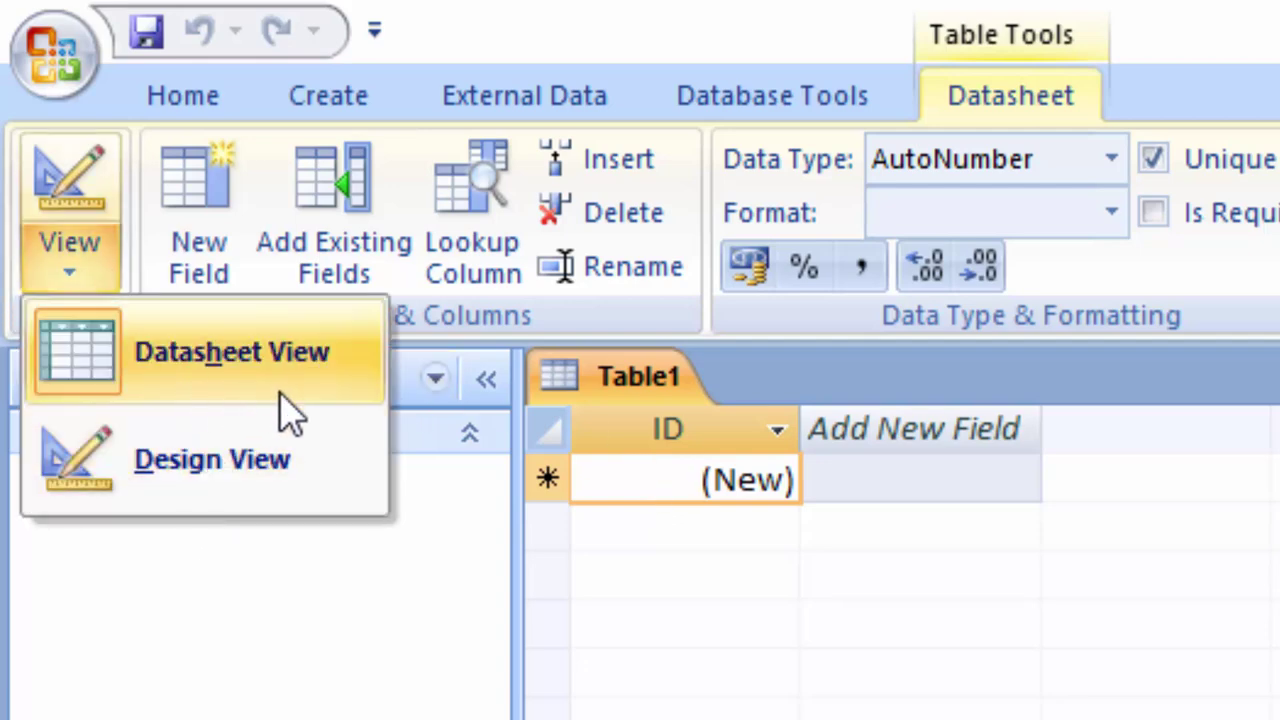
{"action": "left_click", "coordinate": [266, 484]}
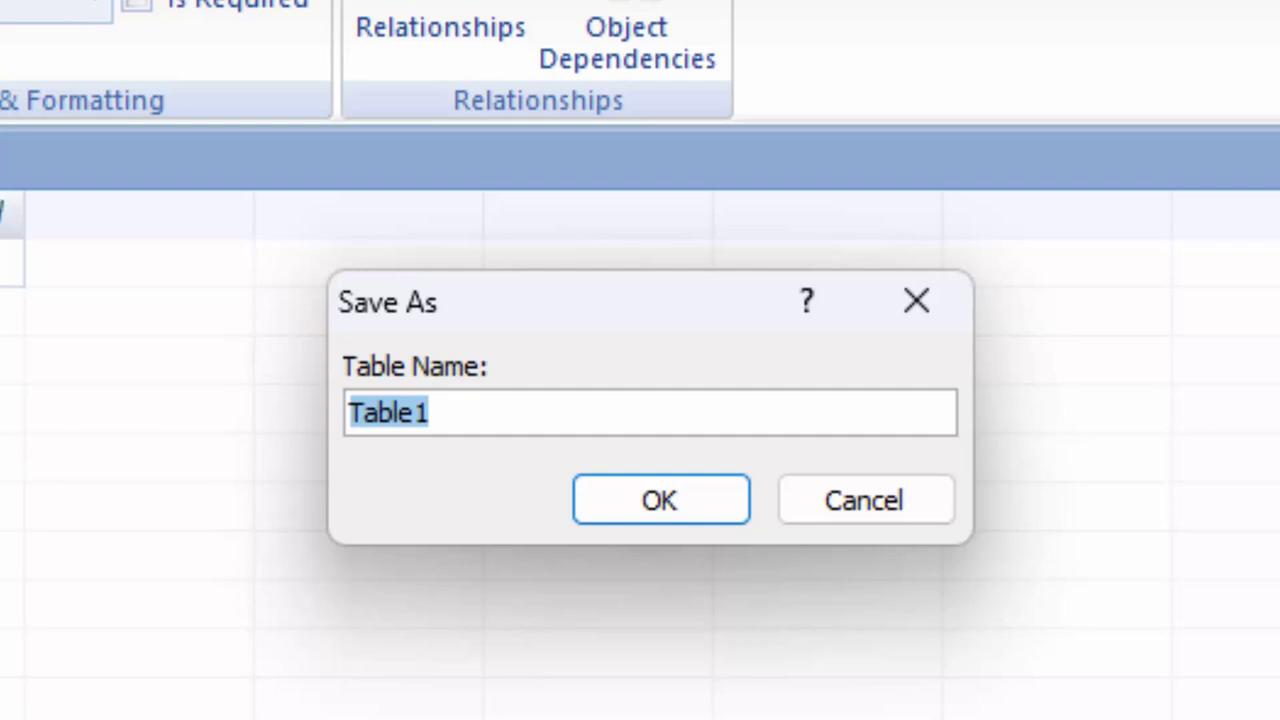
- Replace the default name Table1 with ProductT and save the table
{"action": "key", "text": "BackSpace"}
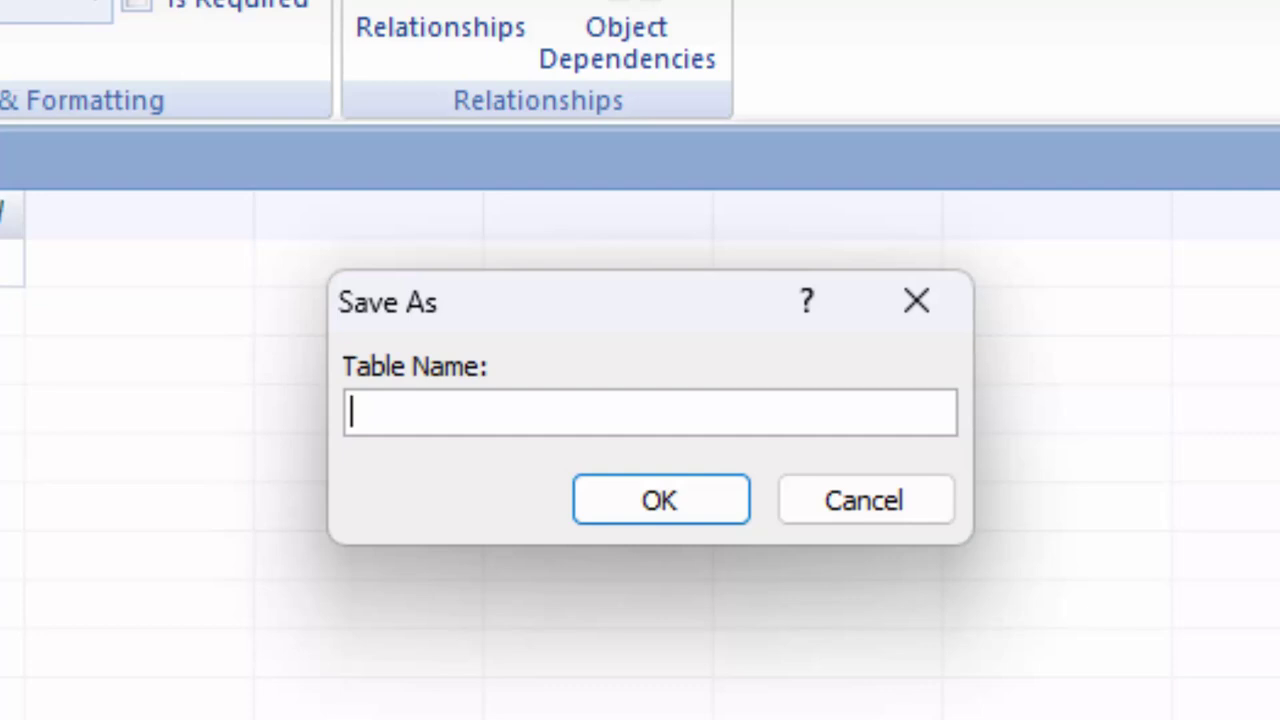
{"action": "type", "text": "Pr"}
{"action": "type", "text": "oduct"}
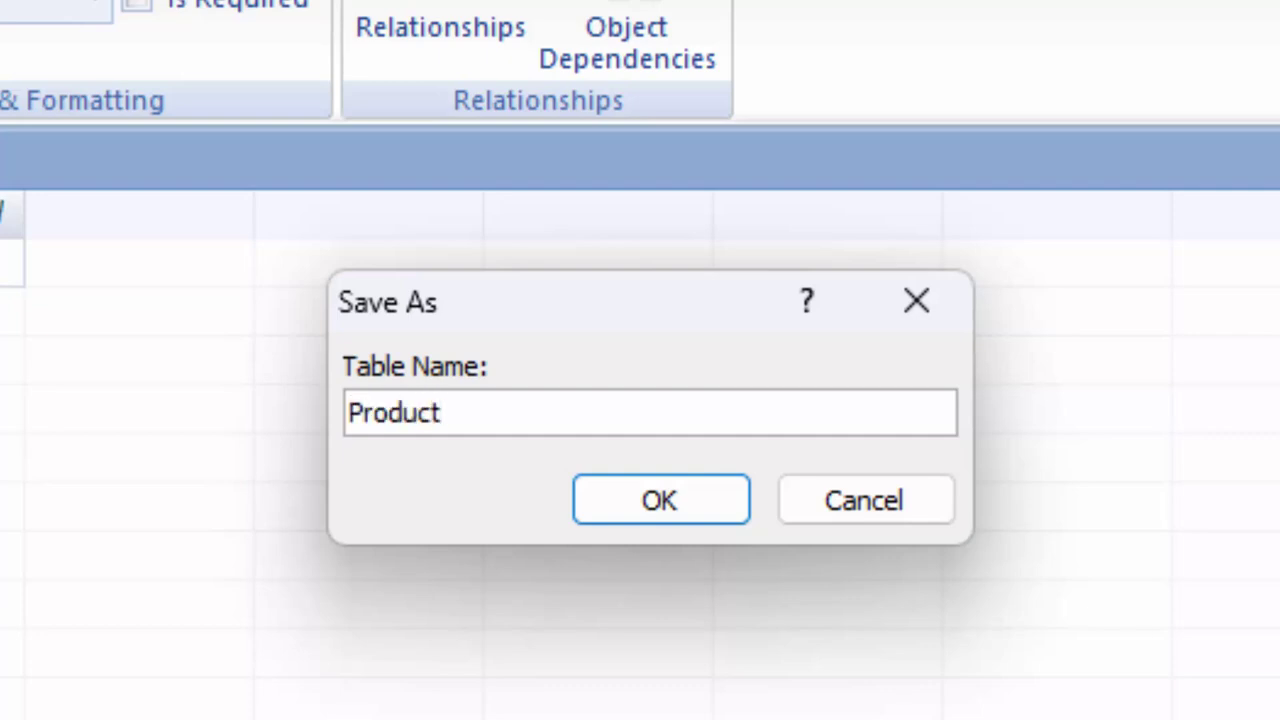
{"action": "type", "text": "T"}
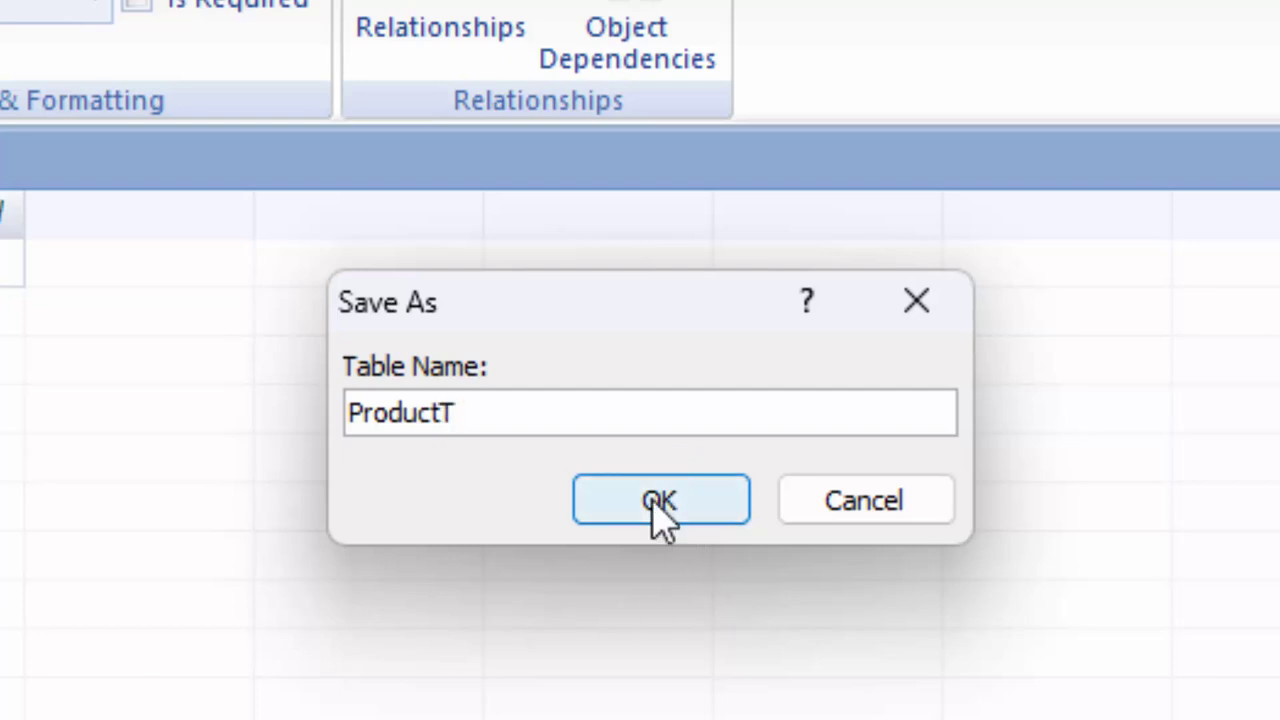
{"action": "left_click", "coordinate": [660, 503]}
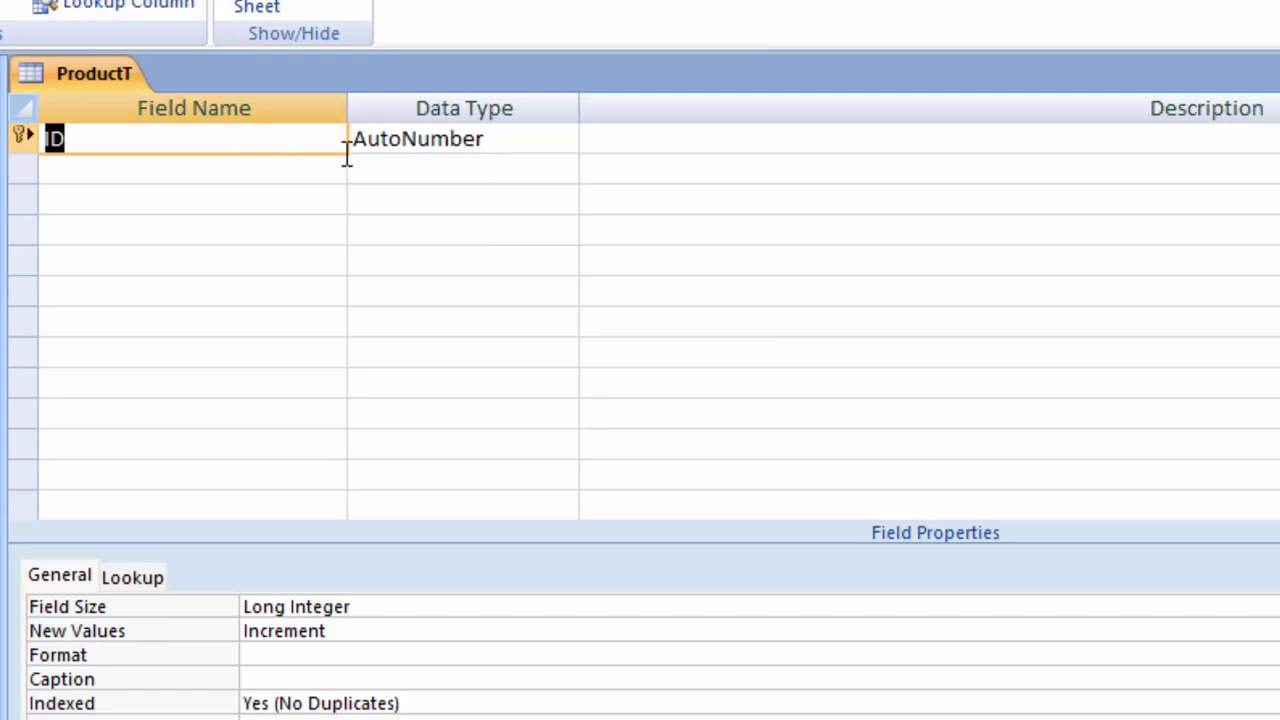
- Rename the ID field to Product_id and leave its data type as AutoNumber
{"action": "left_click", "coordinate": [748, 142]}
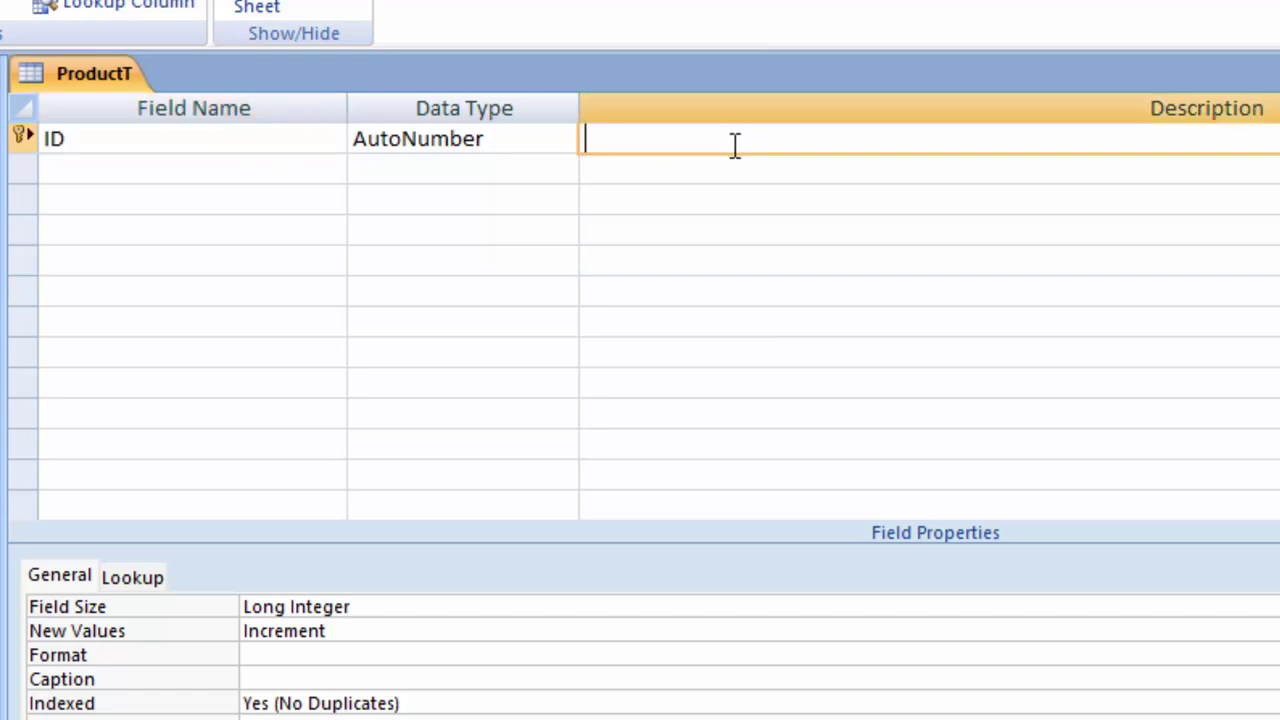
{"action": "left_click", "coordinate": [218, 146]}
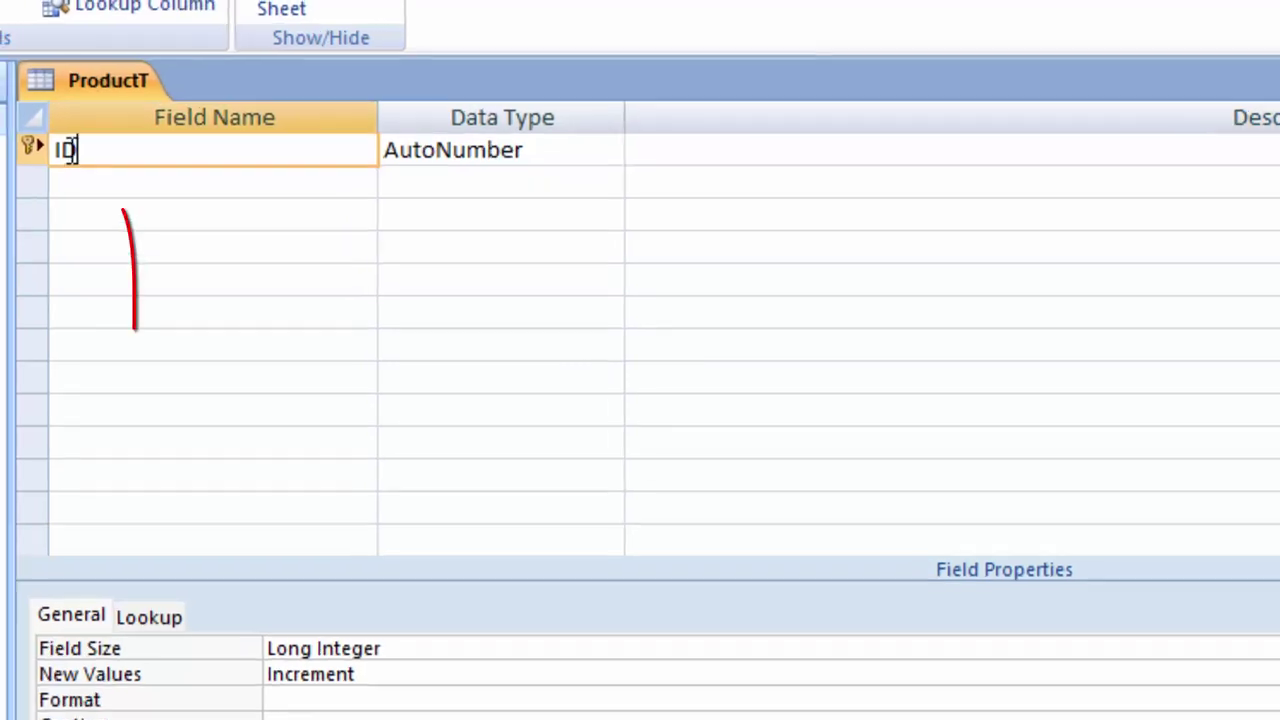
{"action": "double_click", "coordinate": [82, 145]}
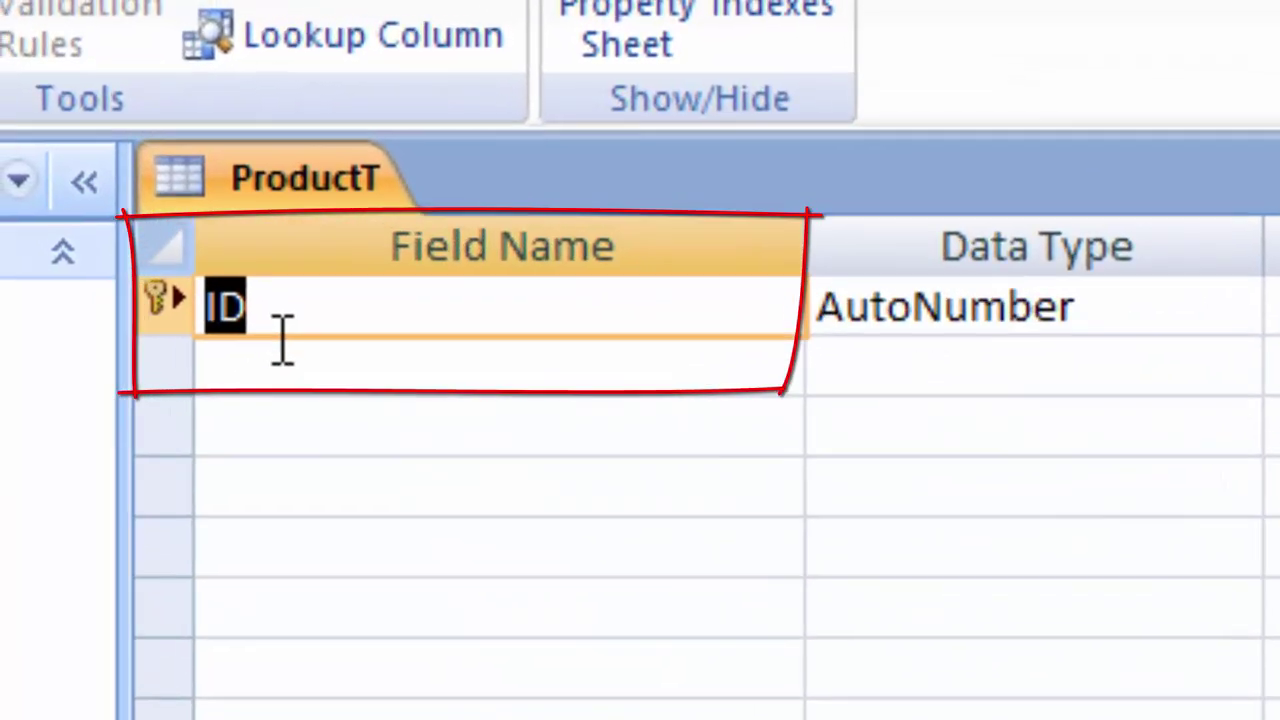
{"action": "key", "text": "BackSpace"}
{"action": "type", "text": "Pr"}
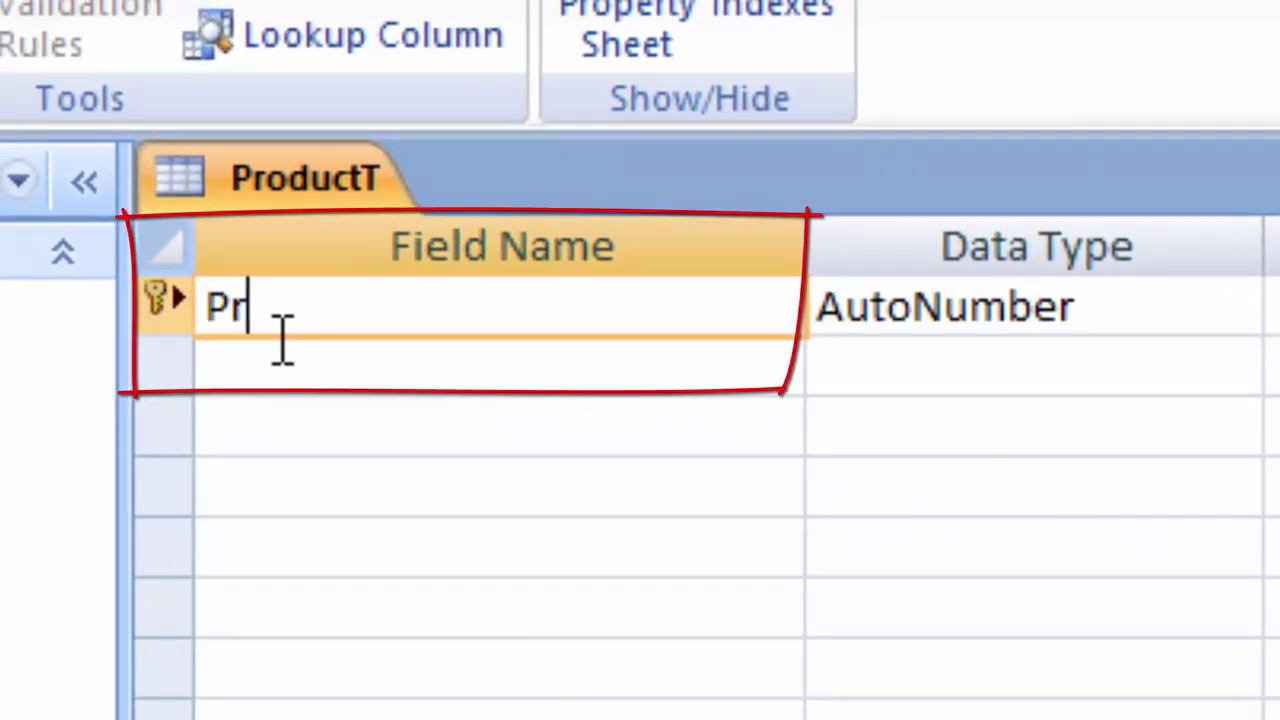
{"action": "type", "text": "oduct"}
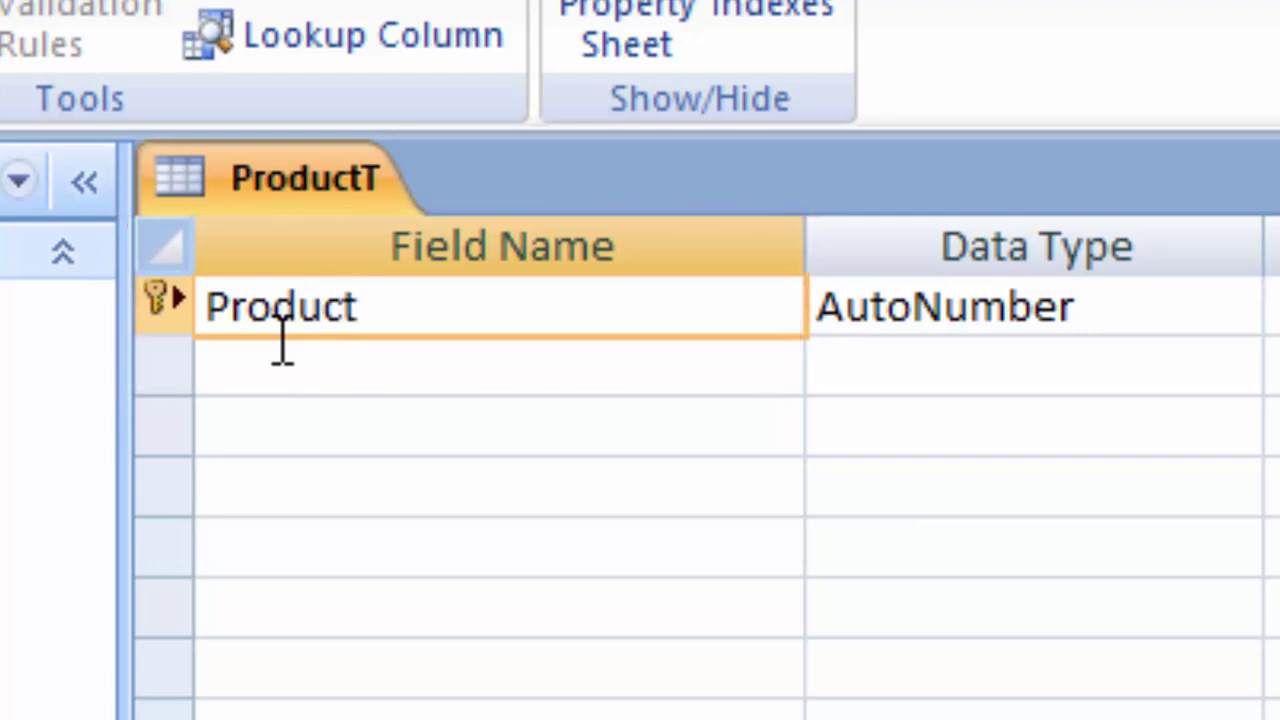
{"action": "type", "text": "_id"}
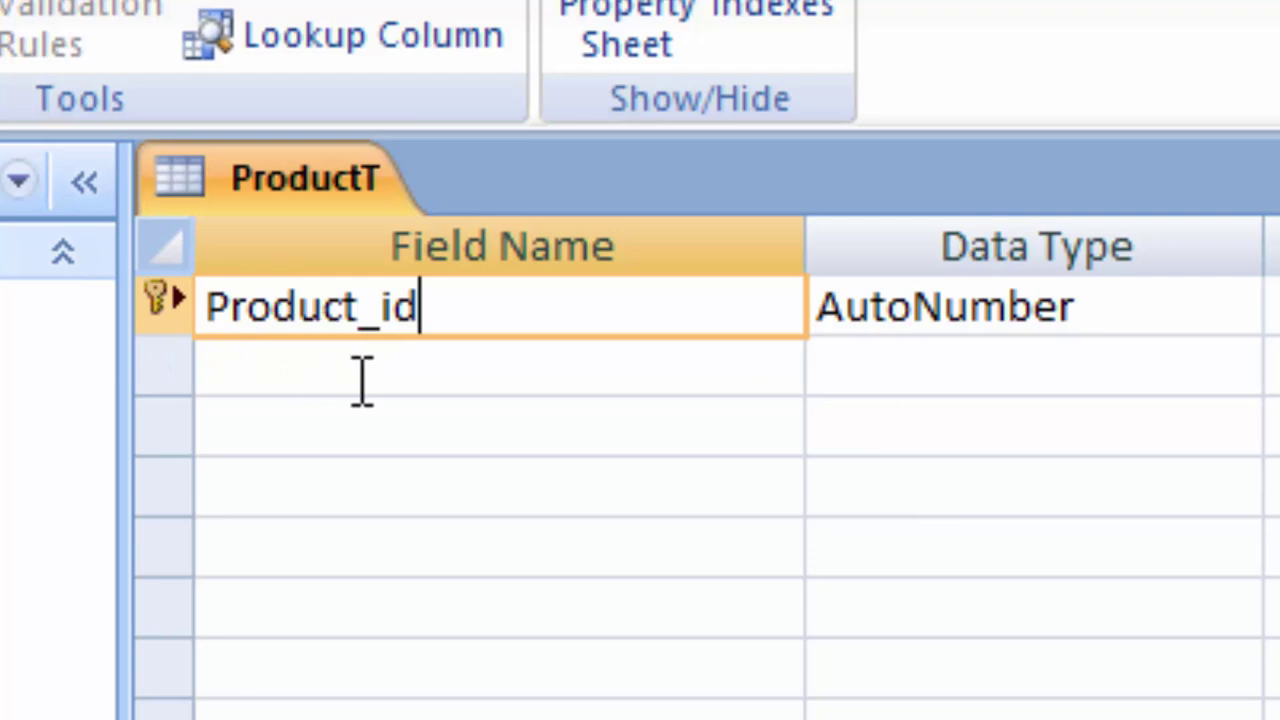
{"action": "left_click", "coordinate": [1100, 295]}
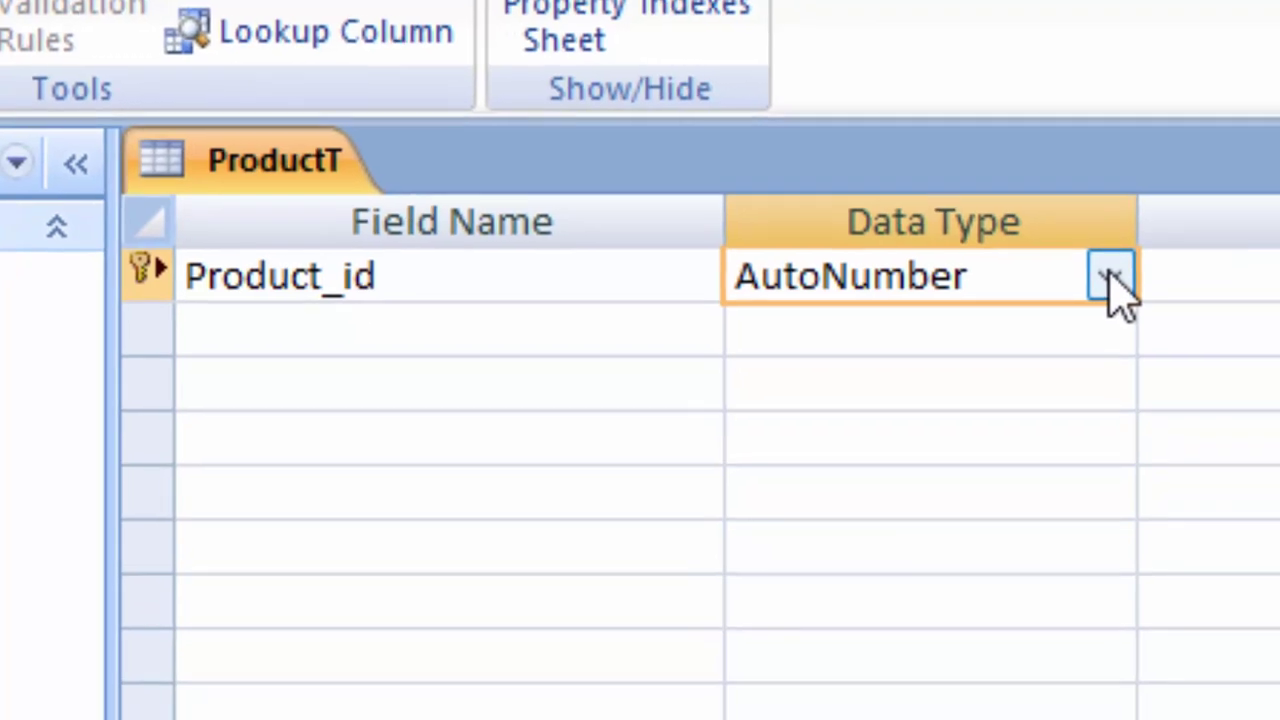
{"action": "left_click", "coordinate": [1235, 308]}
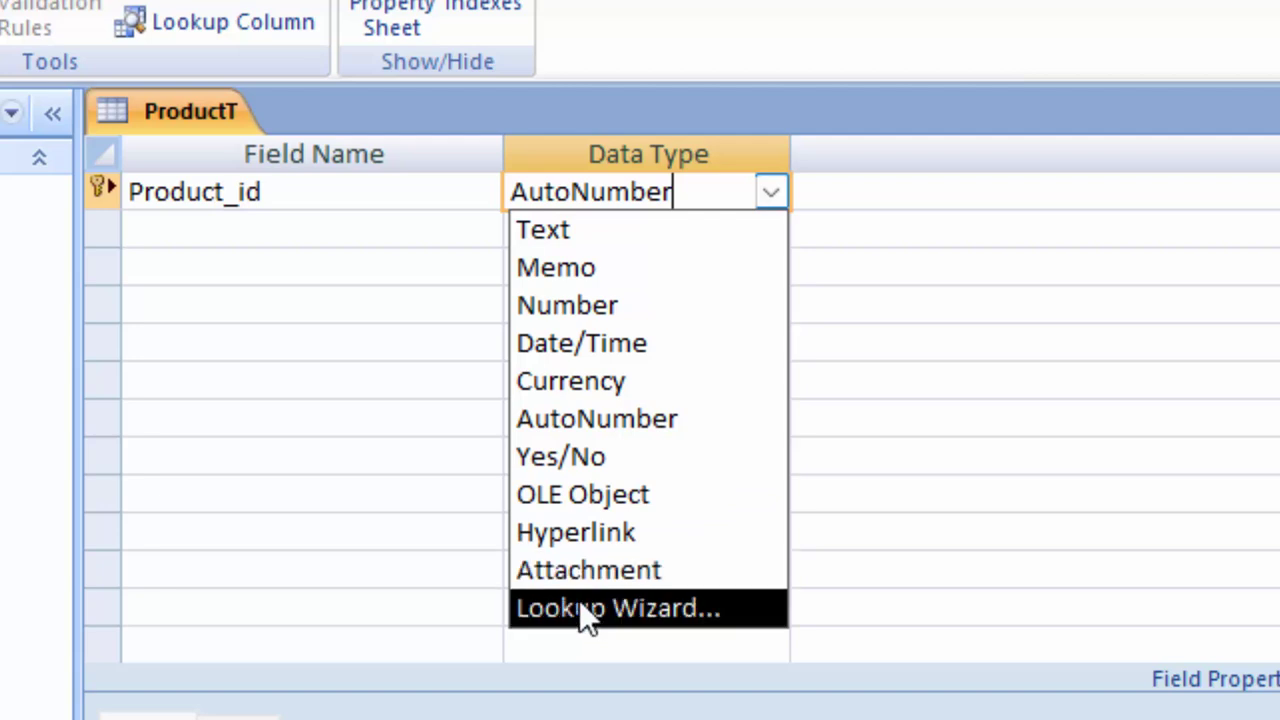
{"action": "left_click", "coordinate": [288, 231]}
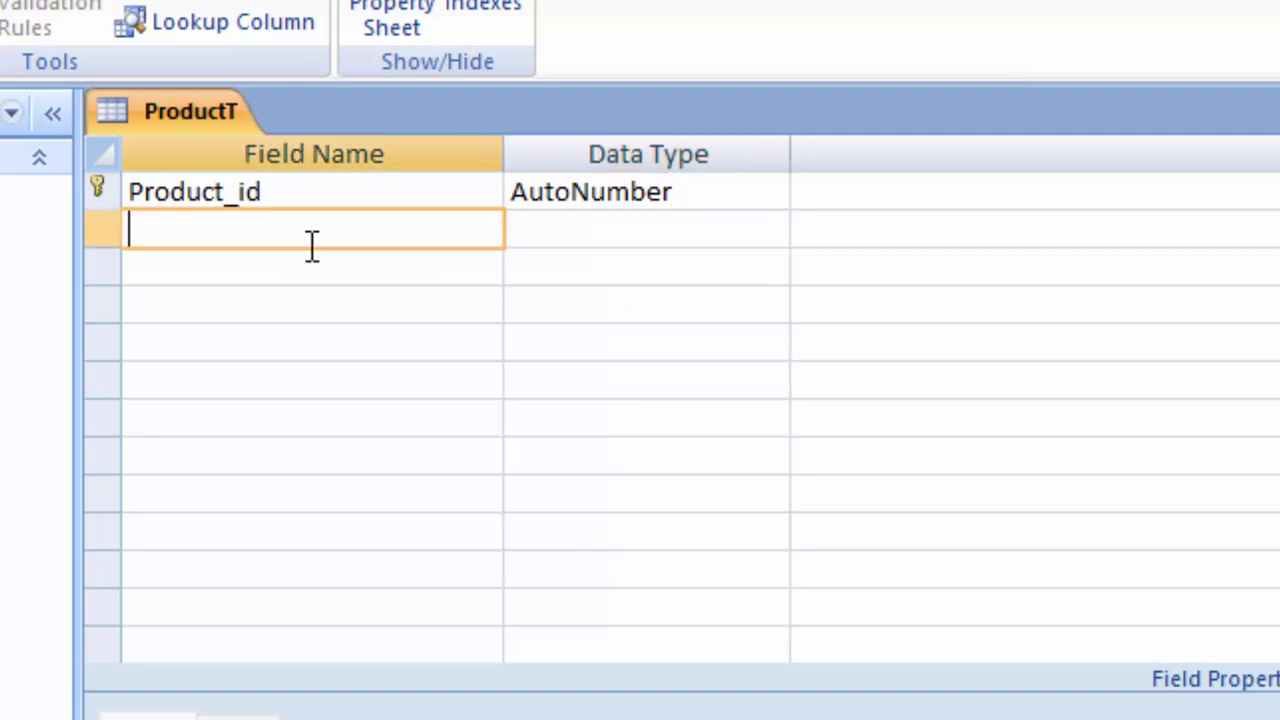
- Add a Name_of_Product field with data type Text
{"action": "type", "text": "Name_of_"}
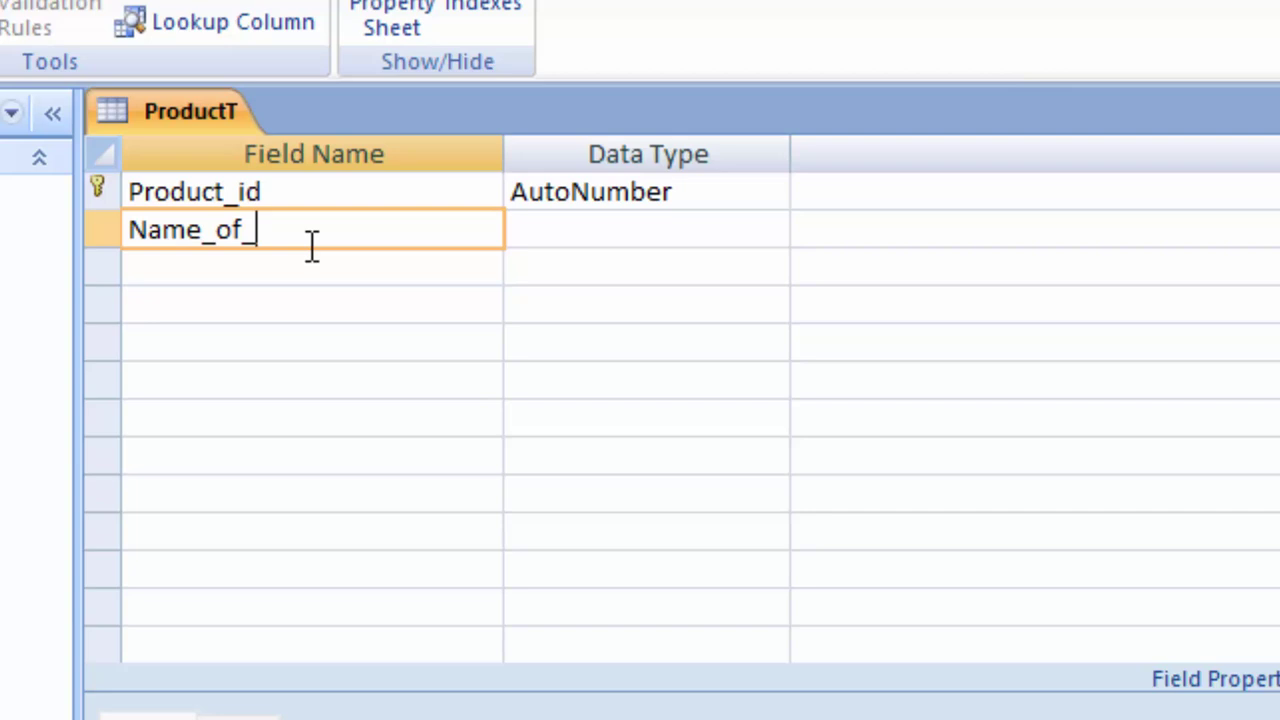
{"action": "type", "text": "P"}
{"action": "type", "text": "roduct"}
{"action": "left_click", "coordinate": [577, 231]}
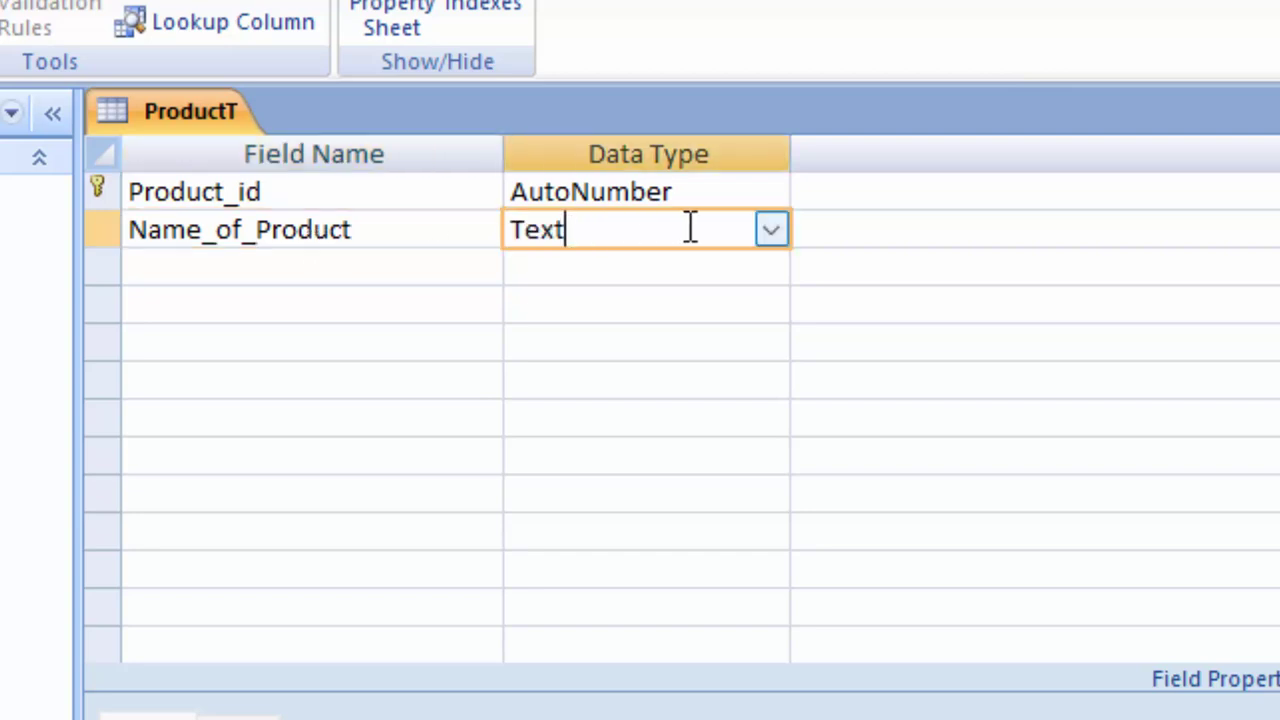
{"action": "left_click", "coordinate": [772, 232]}
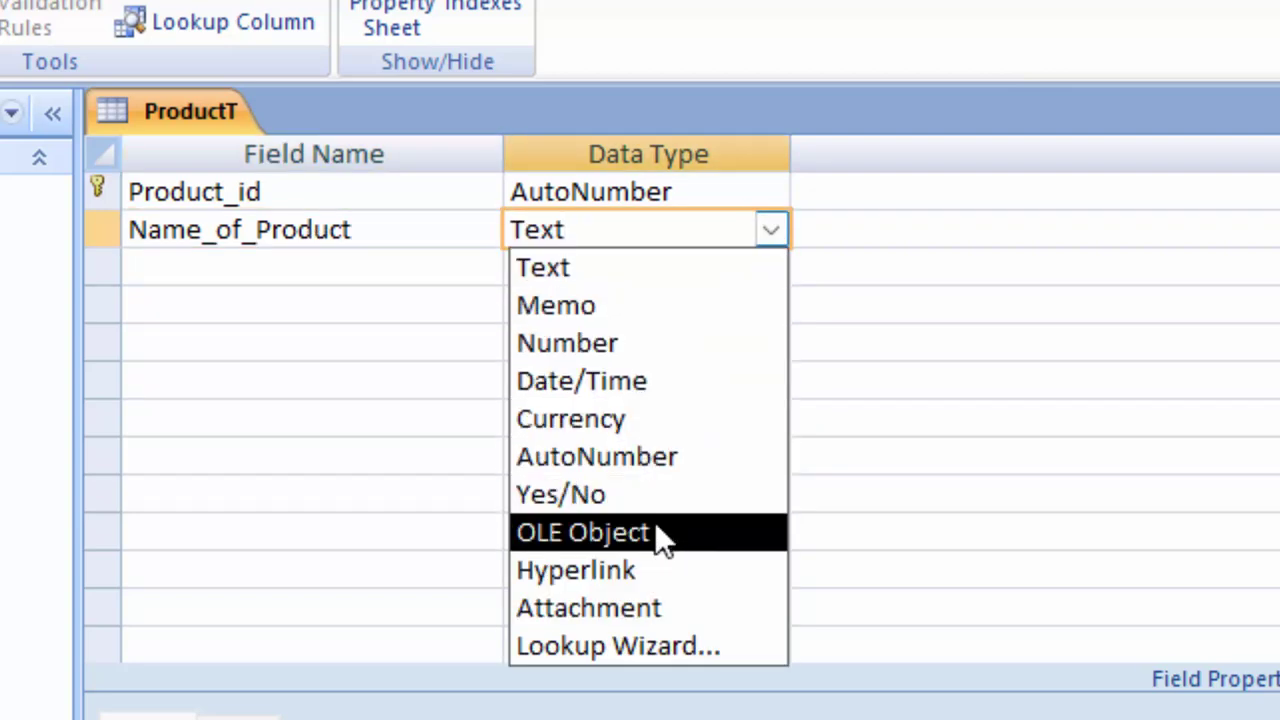
{"action": "left_click", "coordinate": [612, 272]}
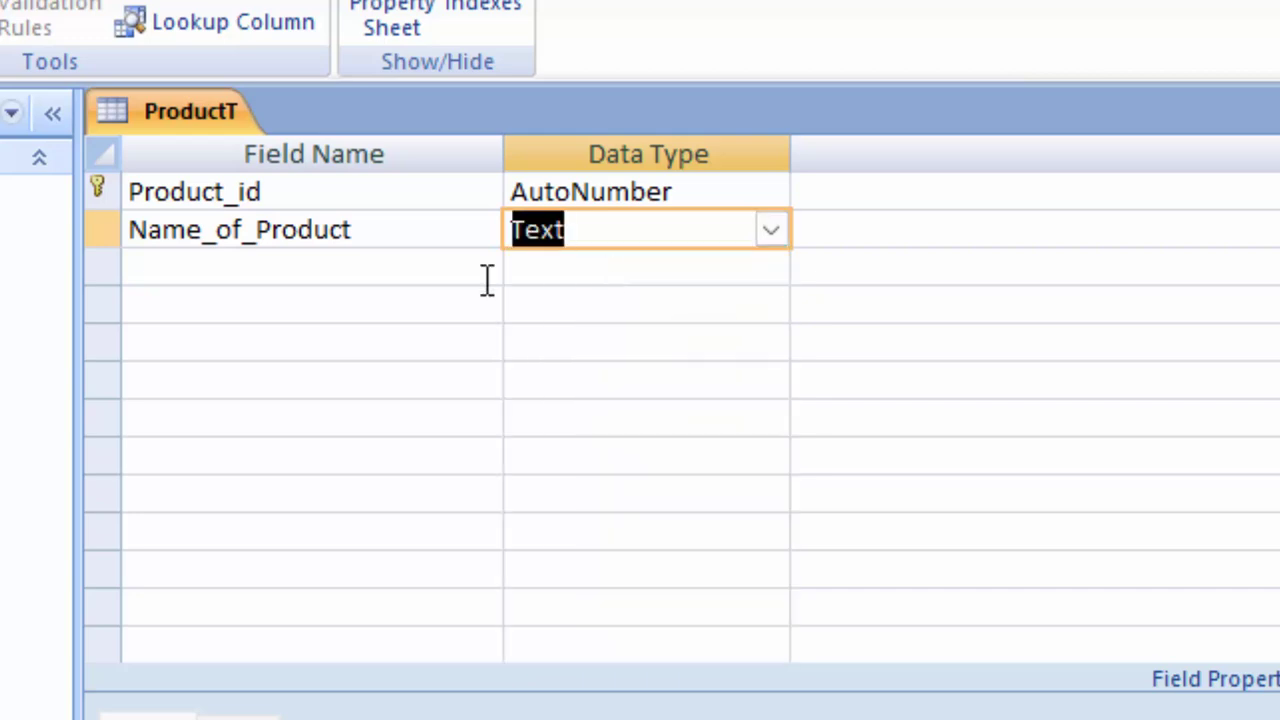
- Add a Price field with data type Currency
{"action": "left_click", "coordinate": [199, 277]}
{"action": "type", "text": "Pri"}
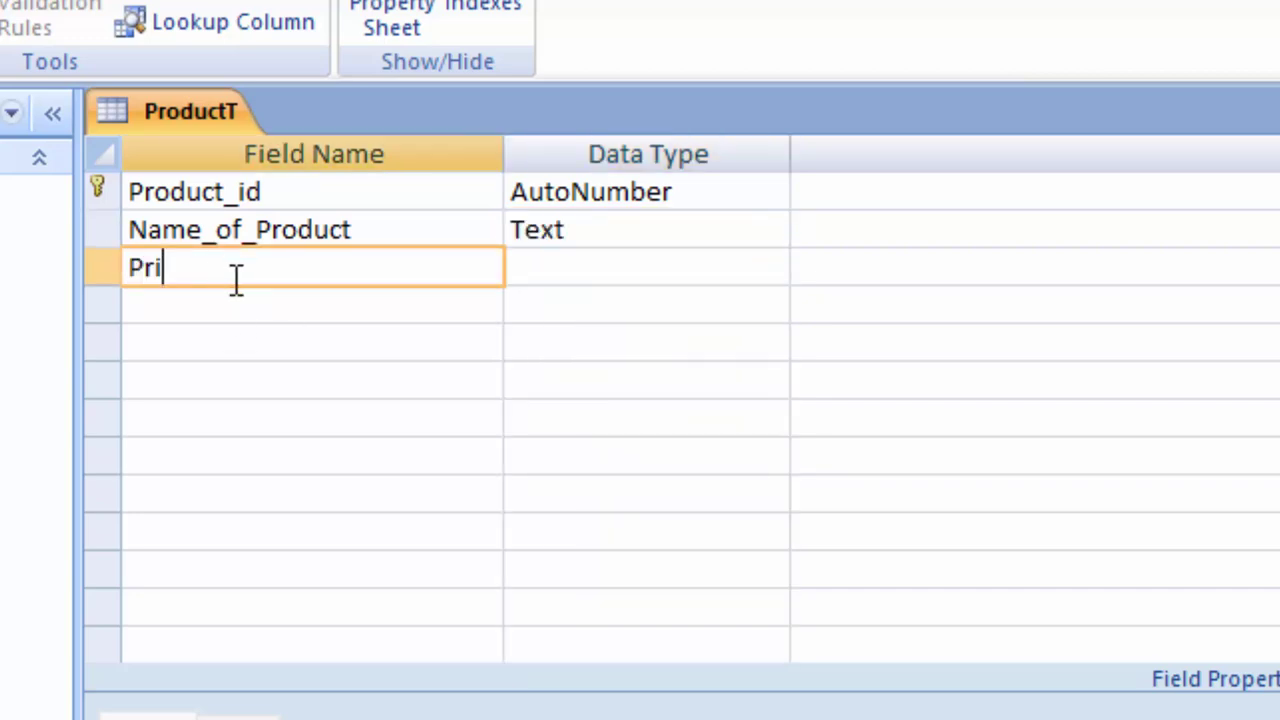
{"action": "type", "text": "ce"}
{"action": "left_click", "coordinate": [700, 272]}
{"action": "left_click", "coordinate": [764, 279]}
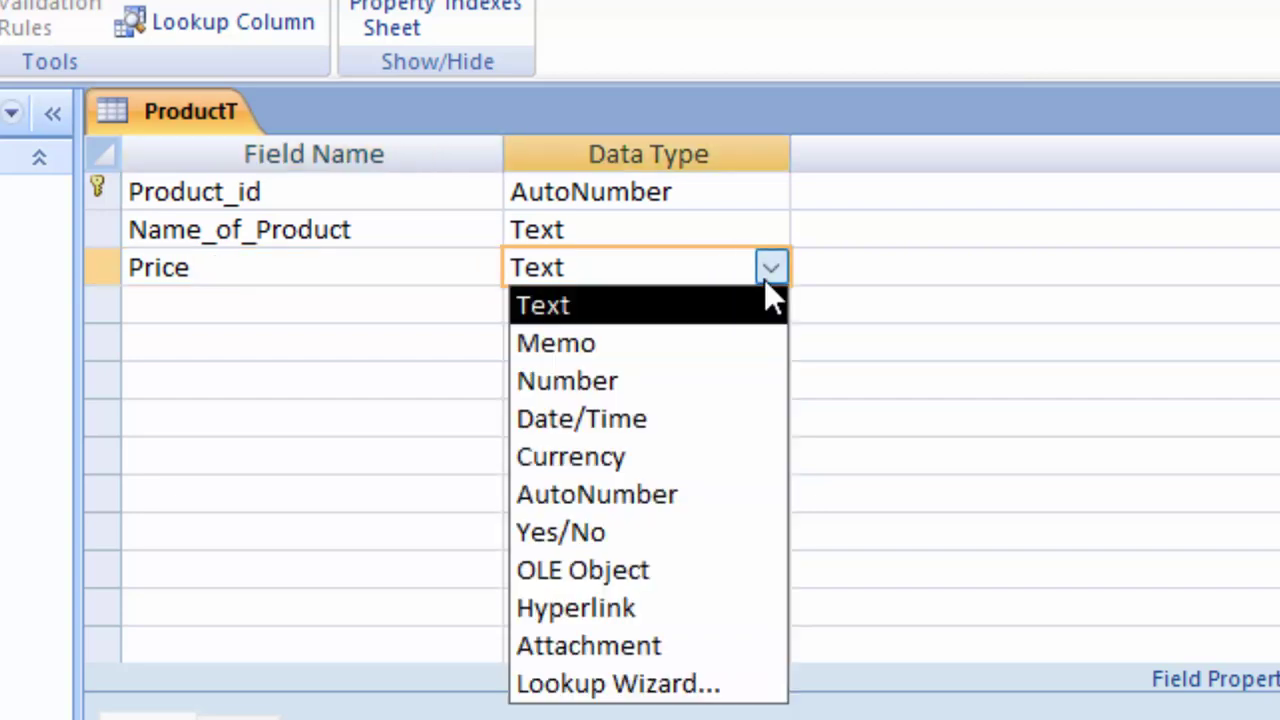
{"action": "left_click", "coordinate": [650, 456]}
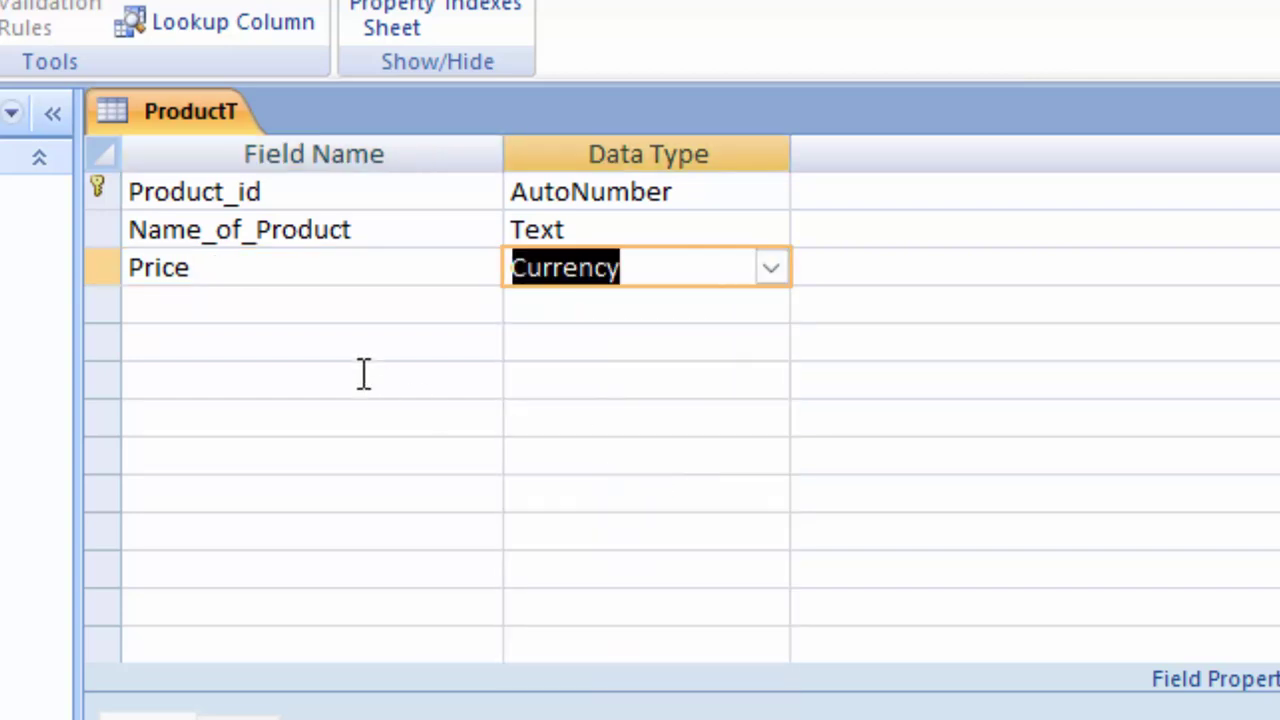
{"action": "left_click", "coordinate": [220, 282]}
{"action": "left_click", "coordinate": [250, 345]}
{"action": "left_click", "coordinate": [294, 309]}
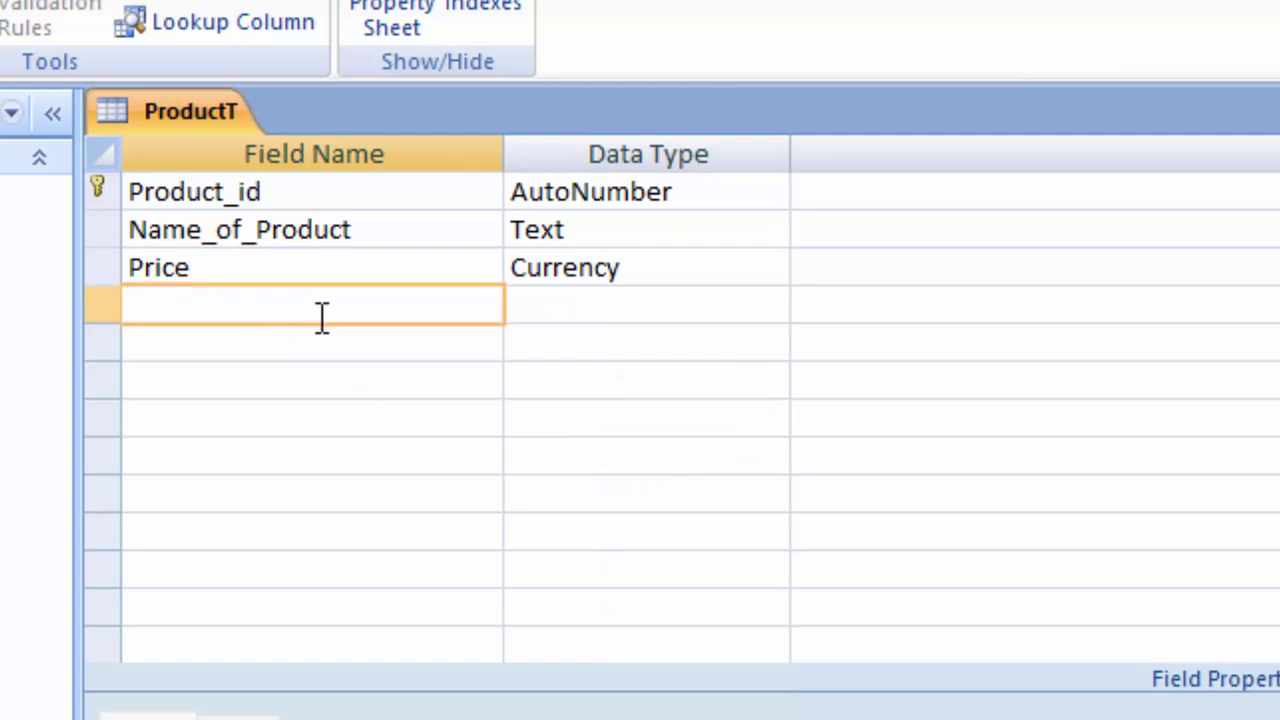
- Add a Qty field of type Number with Field Size Double
{"action": "type", "text": "Qty"}
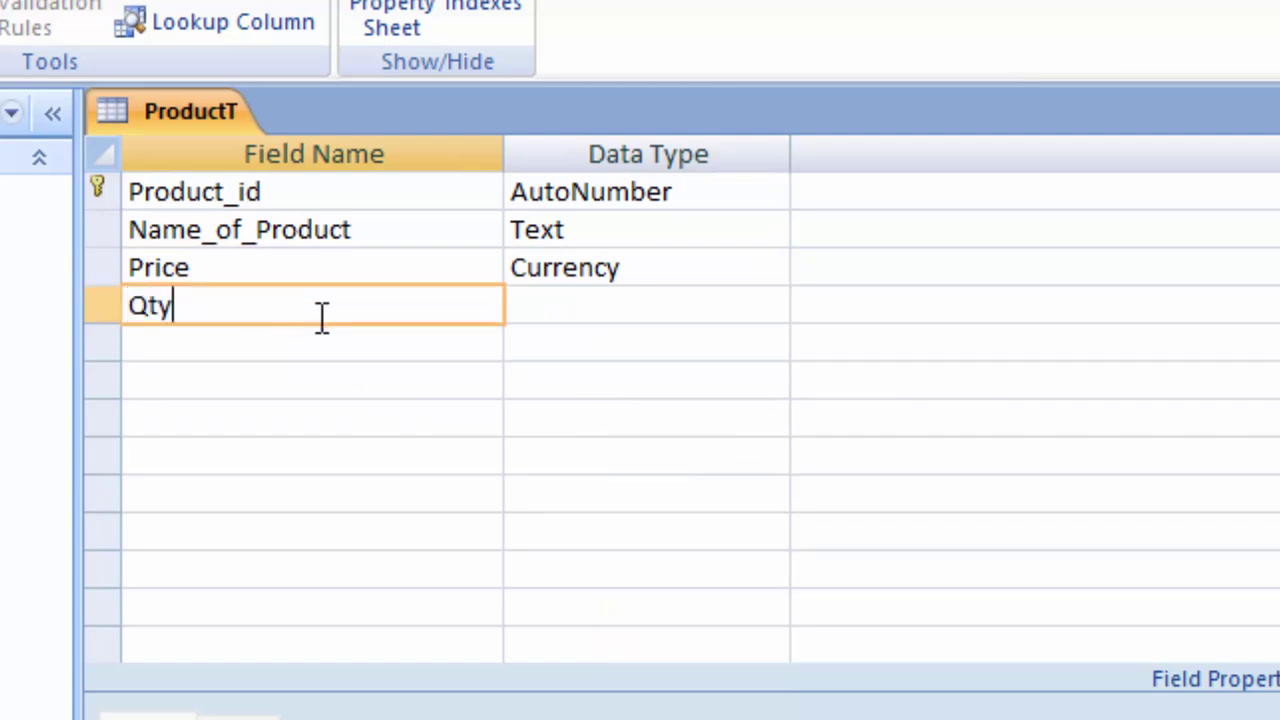
{"action": "left_click", "coordinate": [707, 306]}
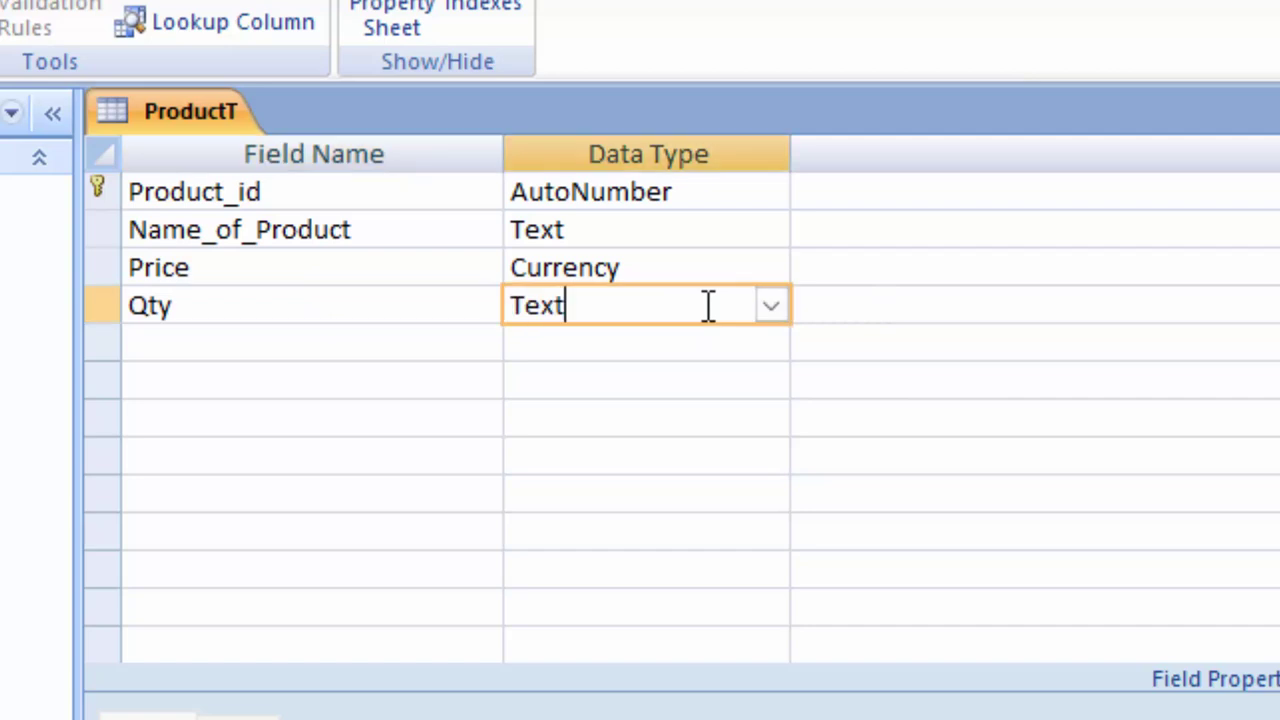
{"action": "left_click", "coordinate": [772, 306]}
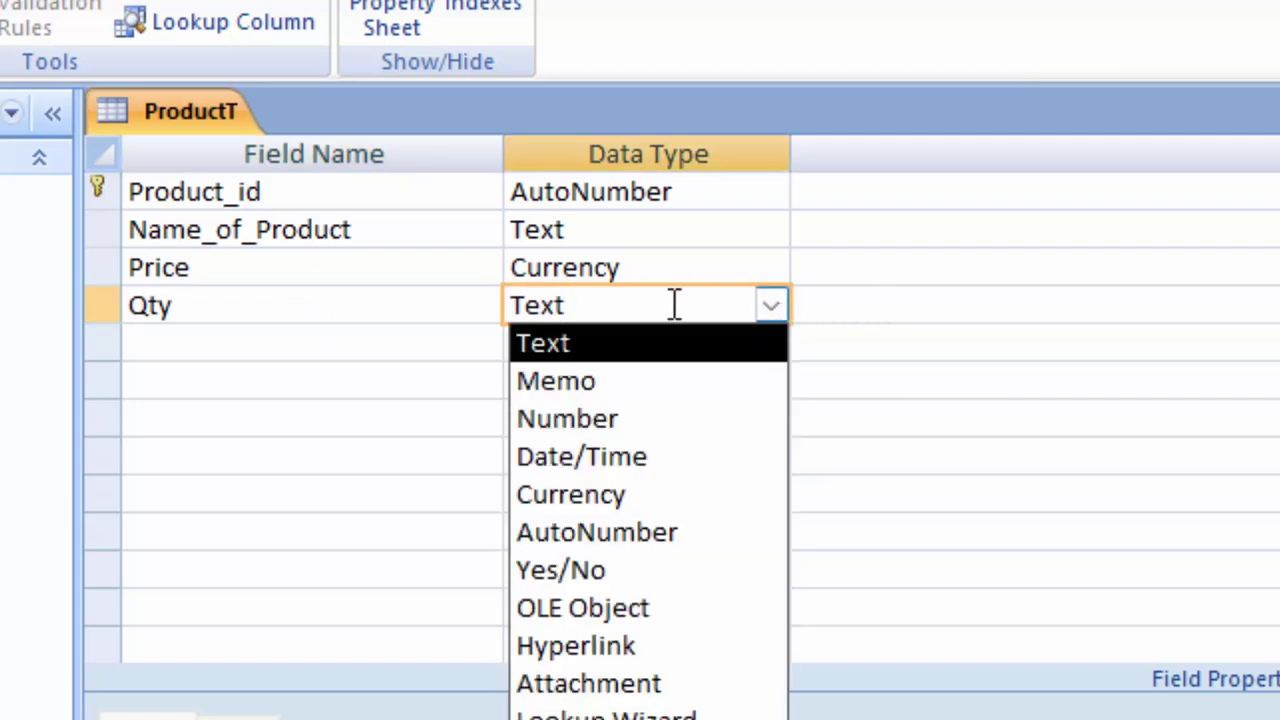
{"action": "left_click", "coordinate": [612, 418]}
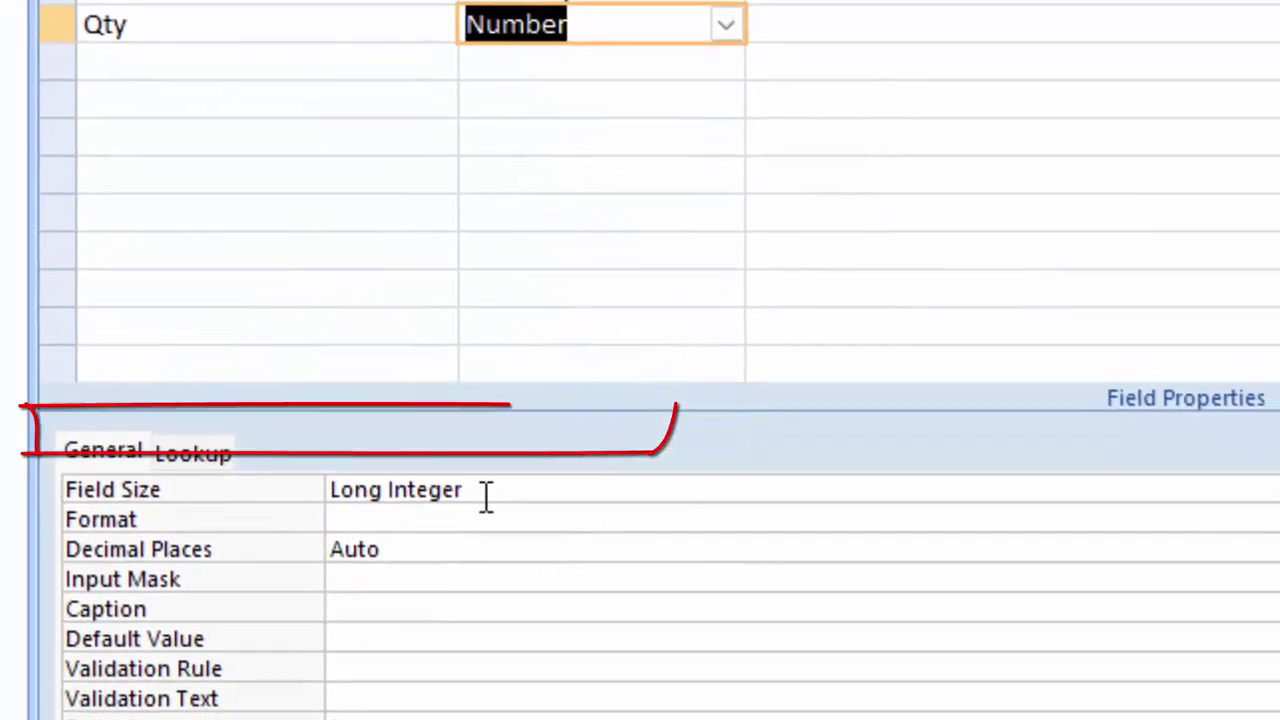
{"action": "left_click_drag", "start_coordinate": [457, 433], "coordinate": [190, 434]}
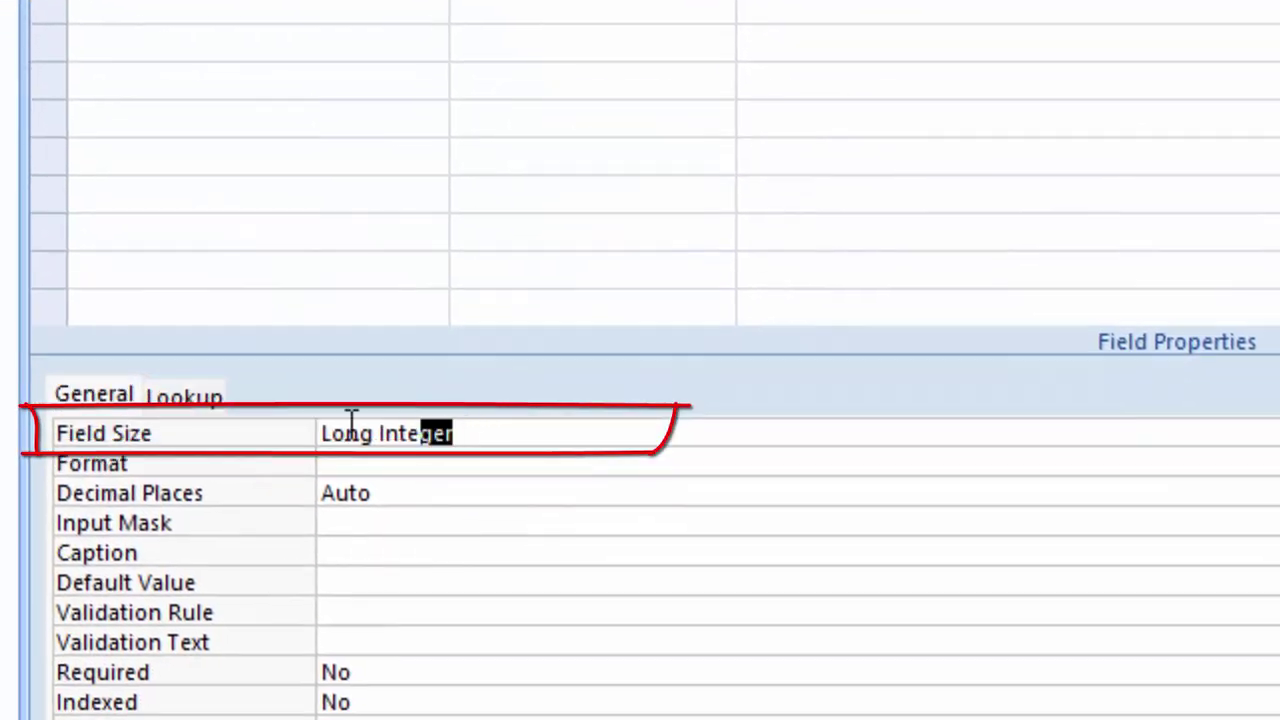
{"action": "key", "text": "Delete"}
{"action": "type", "text": "double"}
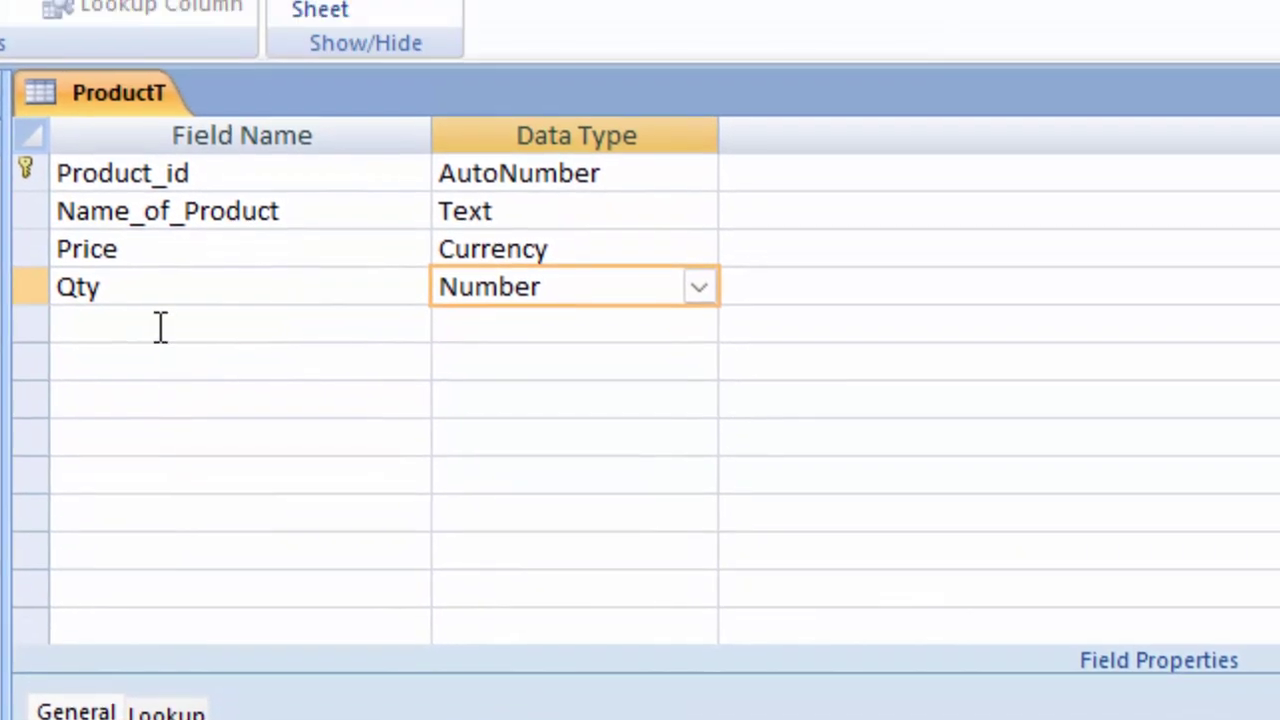
- Add a Total field with data type Number
{"action": "left_click", "coordinate": [160, 327]}
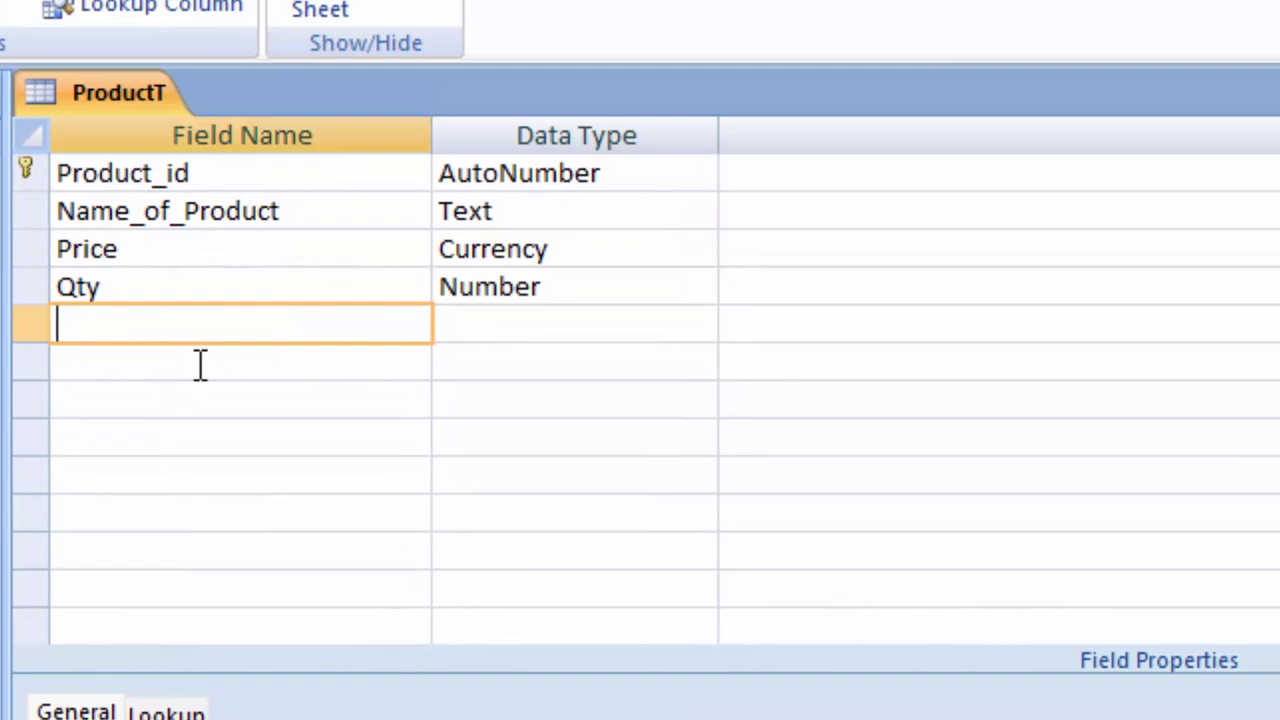
{"action": "type", "text": "Tota"}
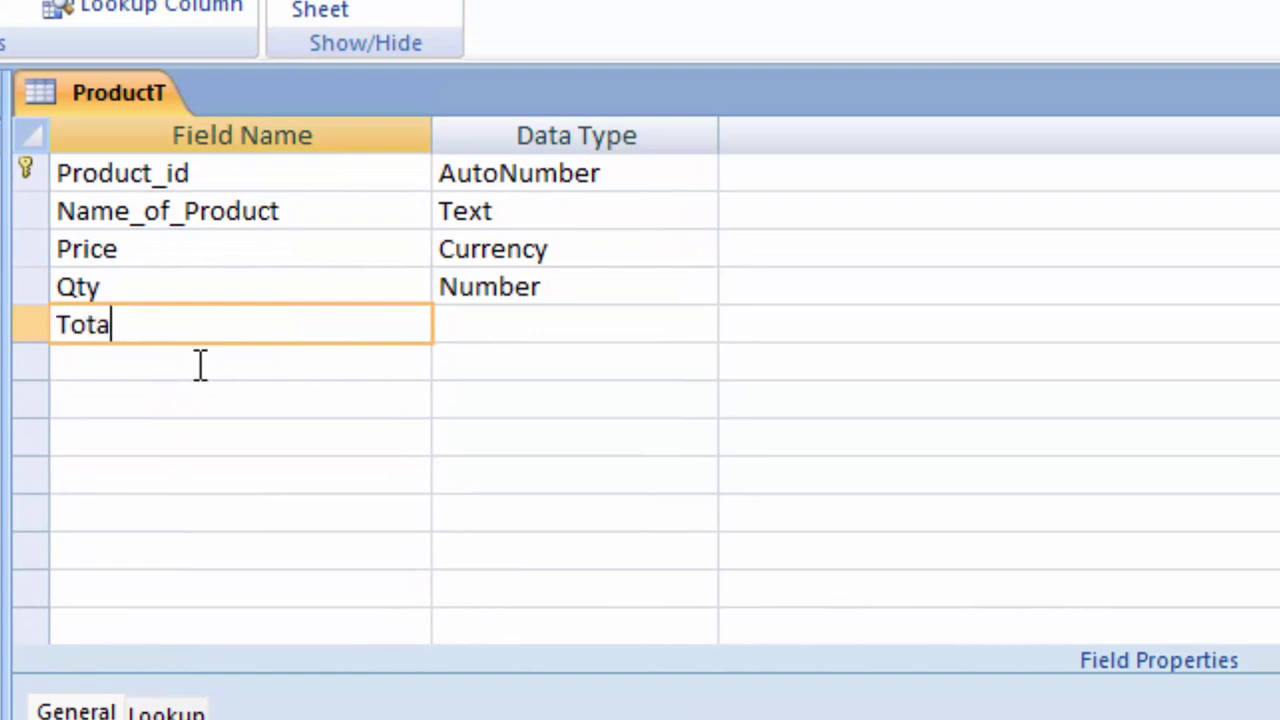
{"action": "type", "text": "l"}
{"action": "left_click", "coordinate": [486, 325]}
{"action": "left_click", "coordinate": [697, 326]}
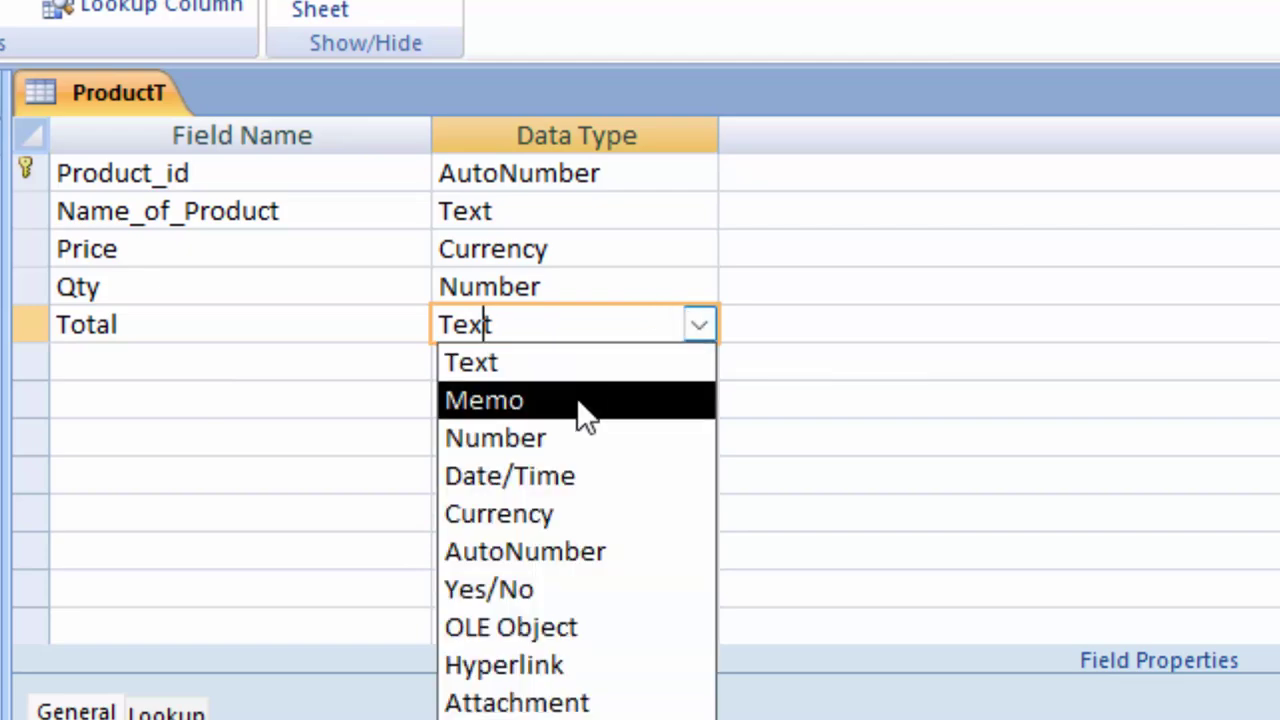
{"action": "left_click", "coordinate": [566, 438]}
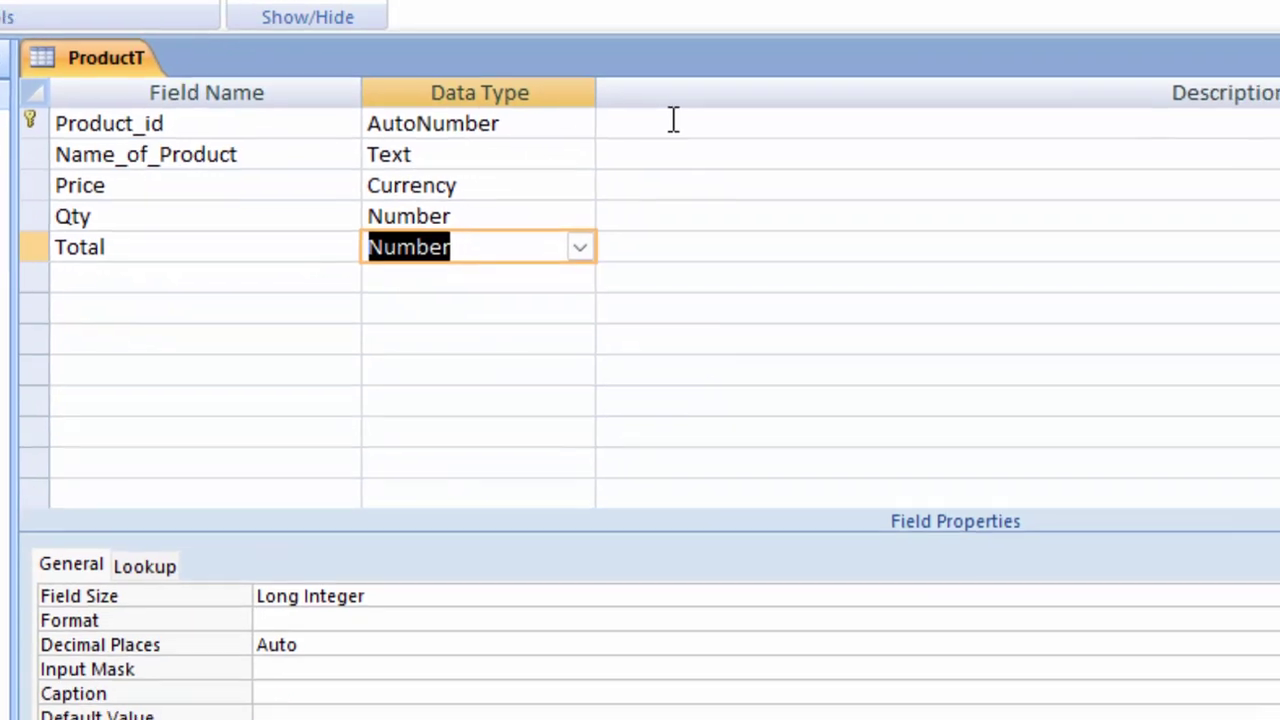
{"action": "left_click", "coordinate": [672, 125]}
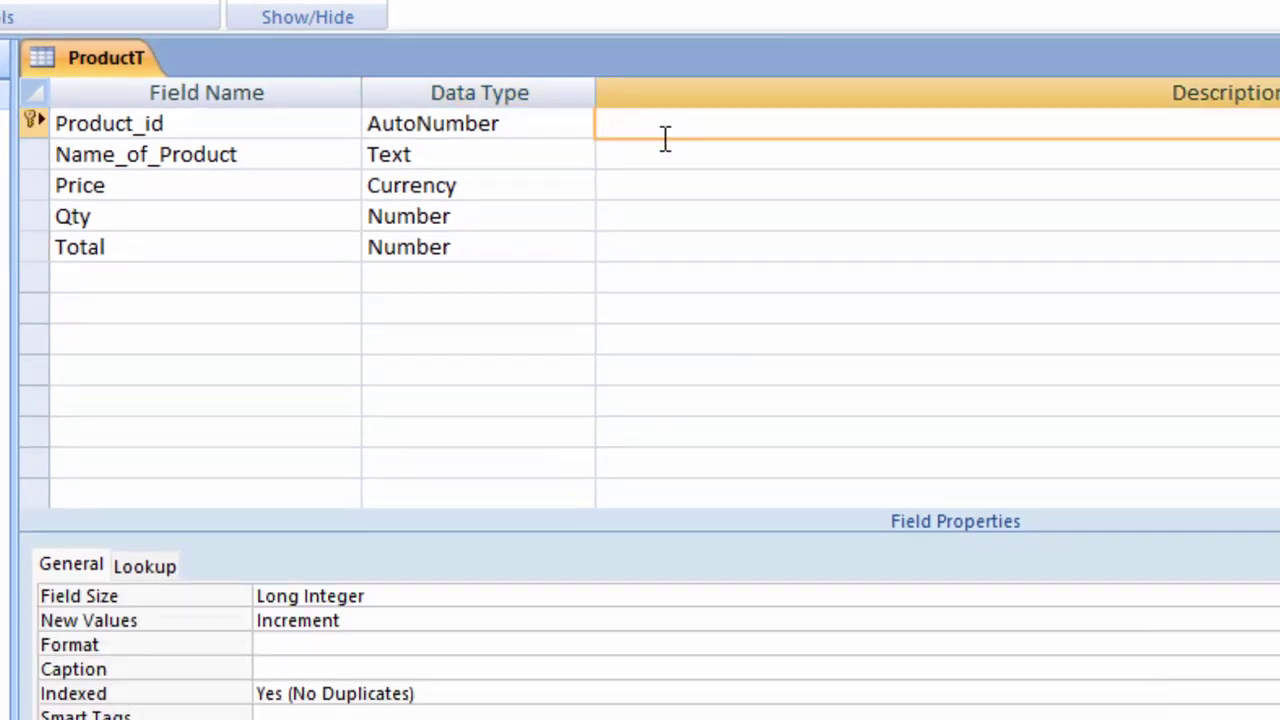
- Enter 'This field is a Primary key not null' as Product_id's description
{"action": "type", "text": "Prim"}
{"action": "type", "text": "ary"}
{"action": "type", "text": " key "}
{"action": "type", "text": "no"}
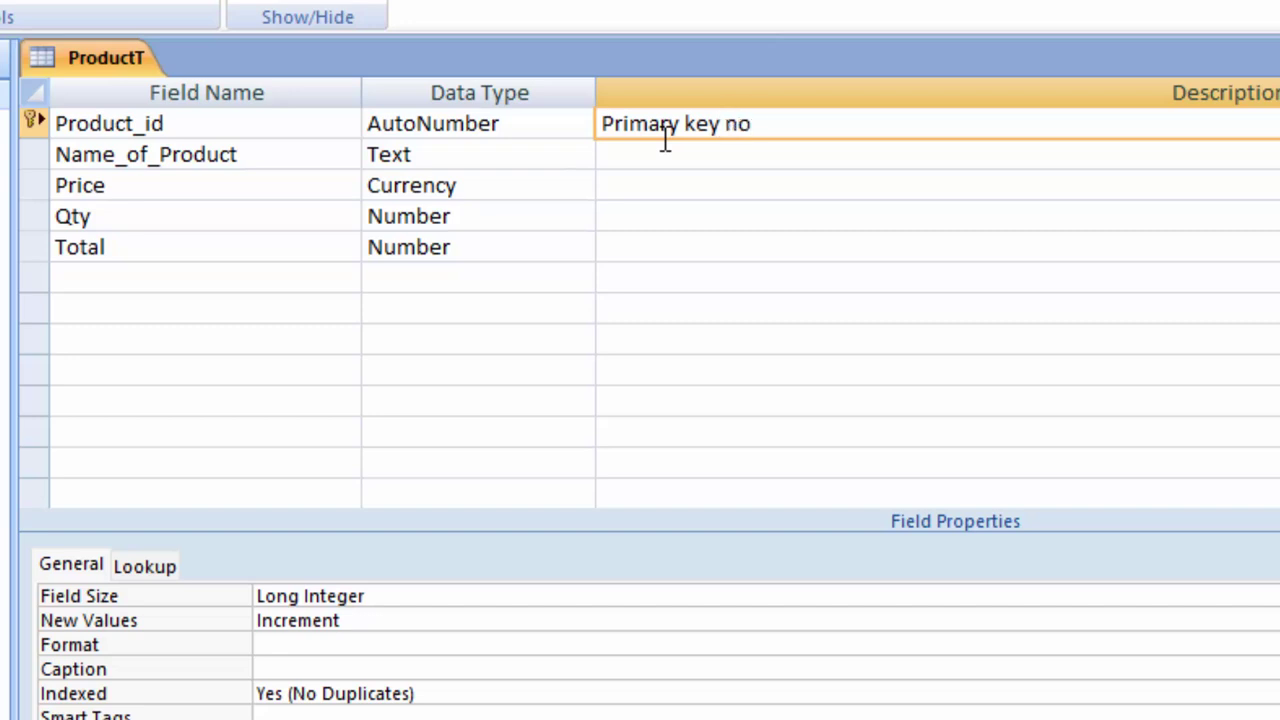
{"action": "type", "text": "t "}
{"action": "type", "text": "null"}
{"action": "type", "text": "Thi"}
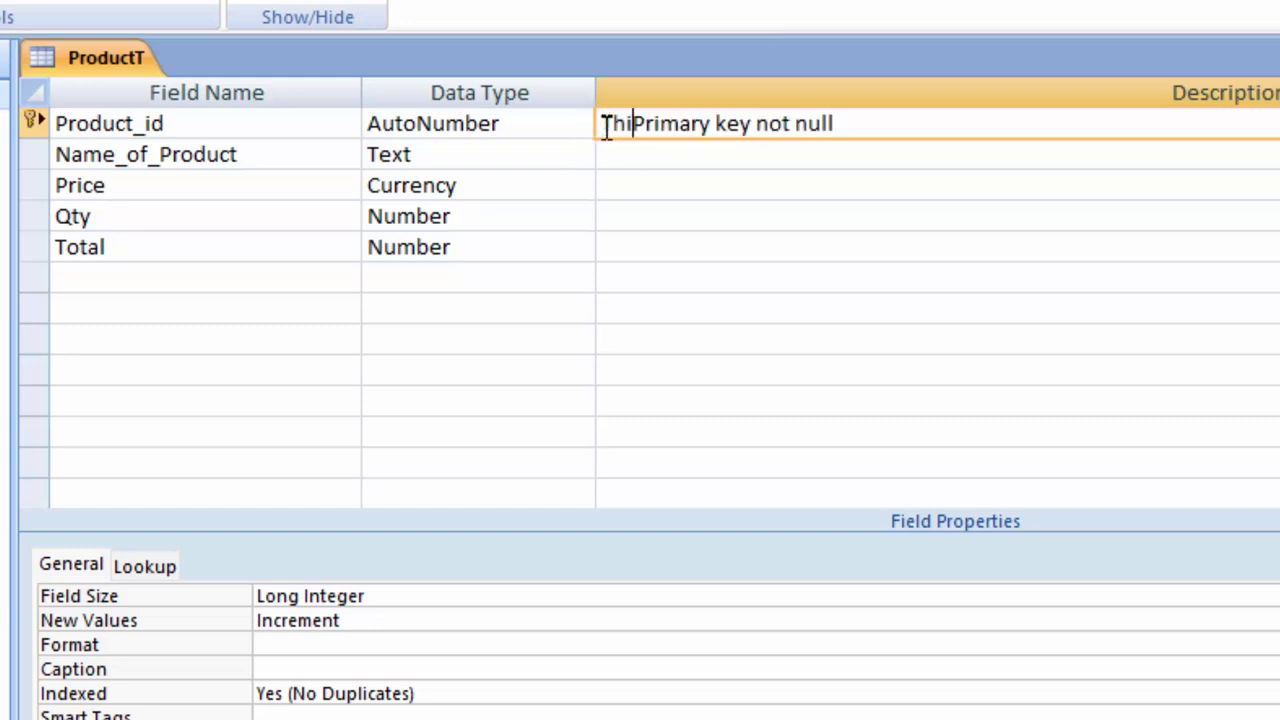
{"action": "type", "text": "s fie"}
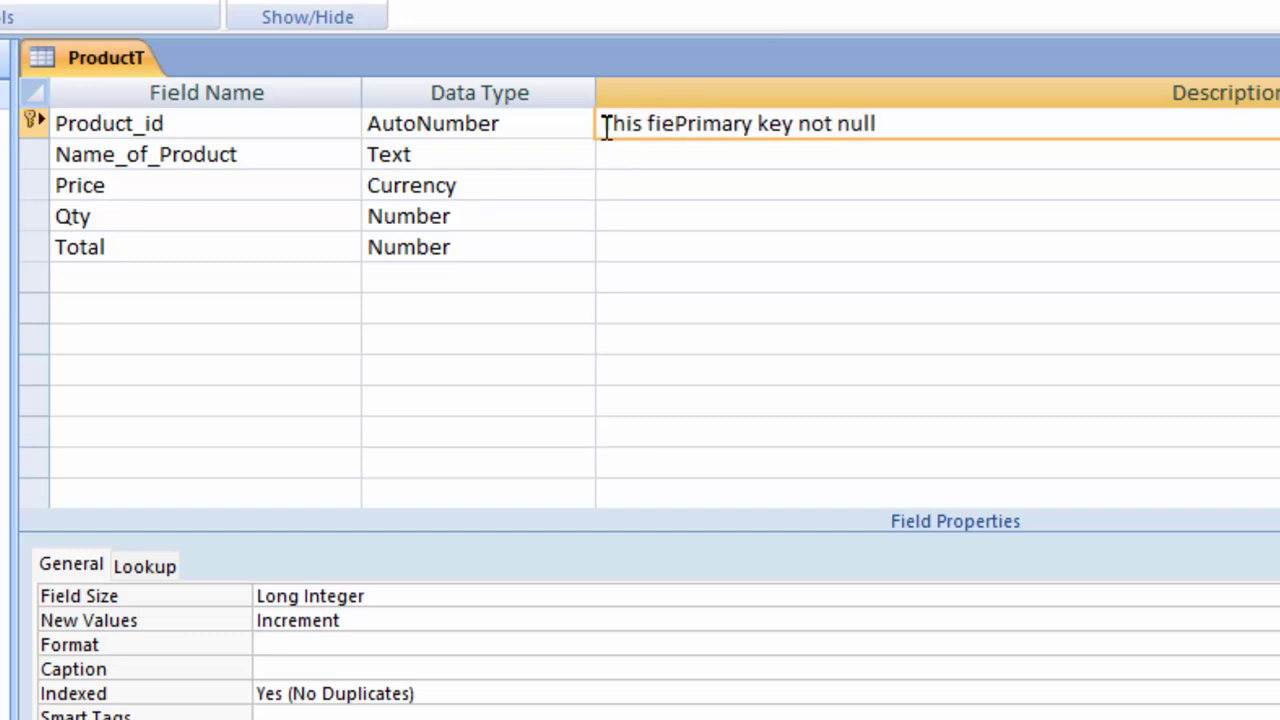
{"action": "type", "text": "ld is a"}
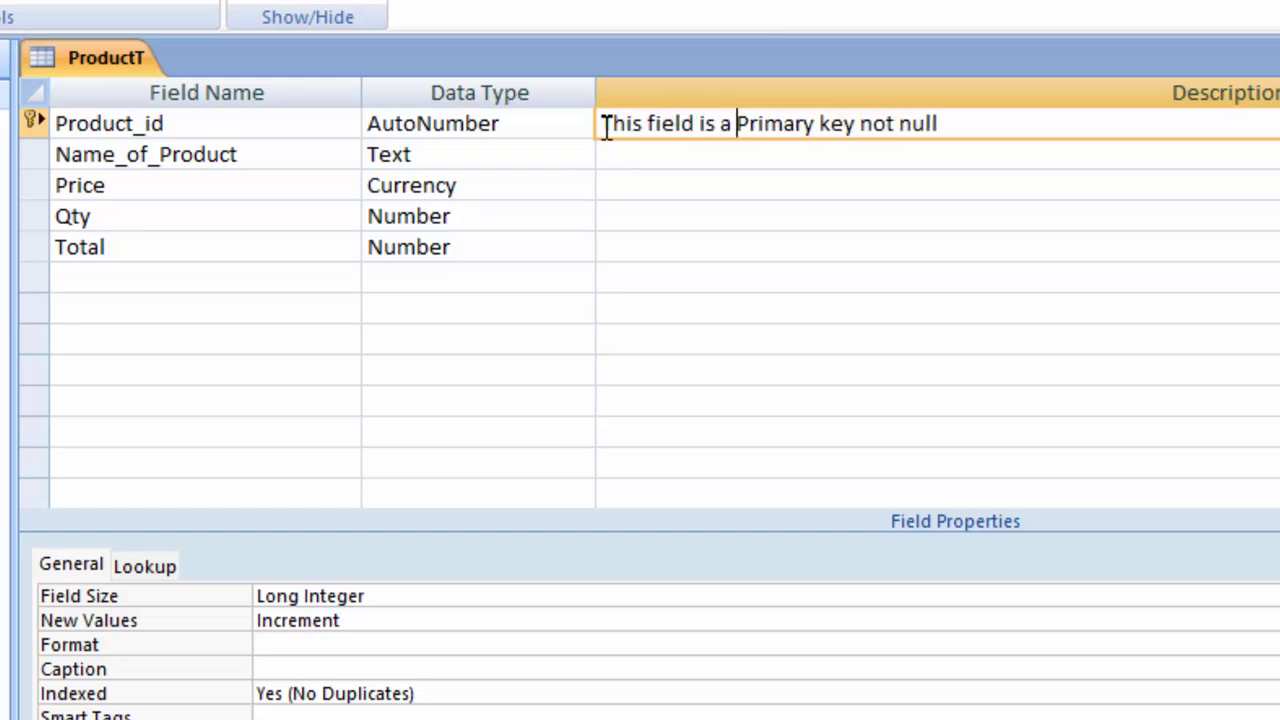
{"action": "left_click", "coordinate": [968, 118]}
{"action": "left_click", "coordinate": [666, 148]}
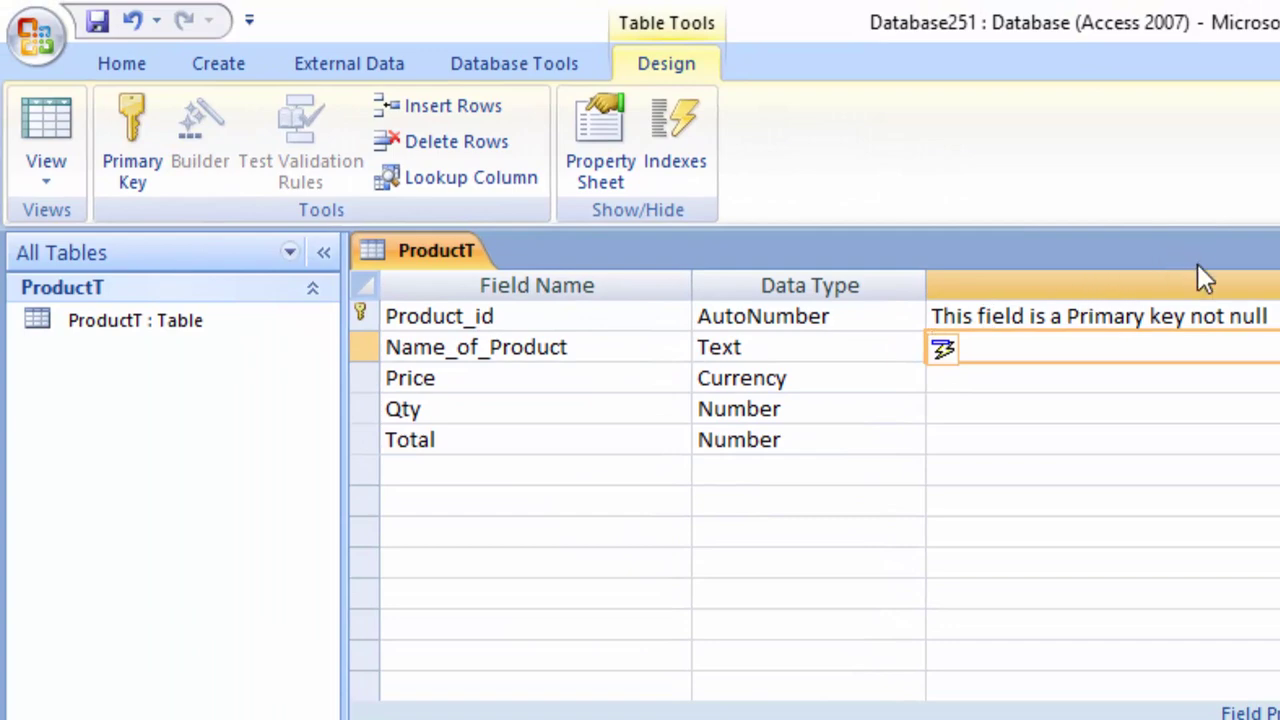
{"action": "left_click", "coordinate": [64, 124]}
- Save the ProductT design and resize the Name_of_Product column to show its full name
{"action": "left_click", "coordinate": [1053, 690]}
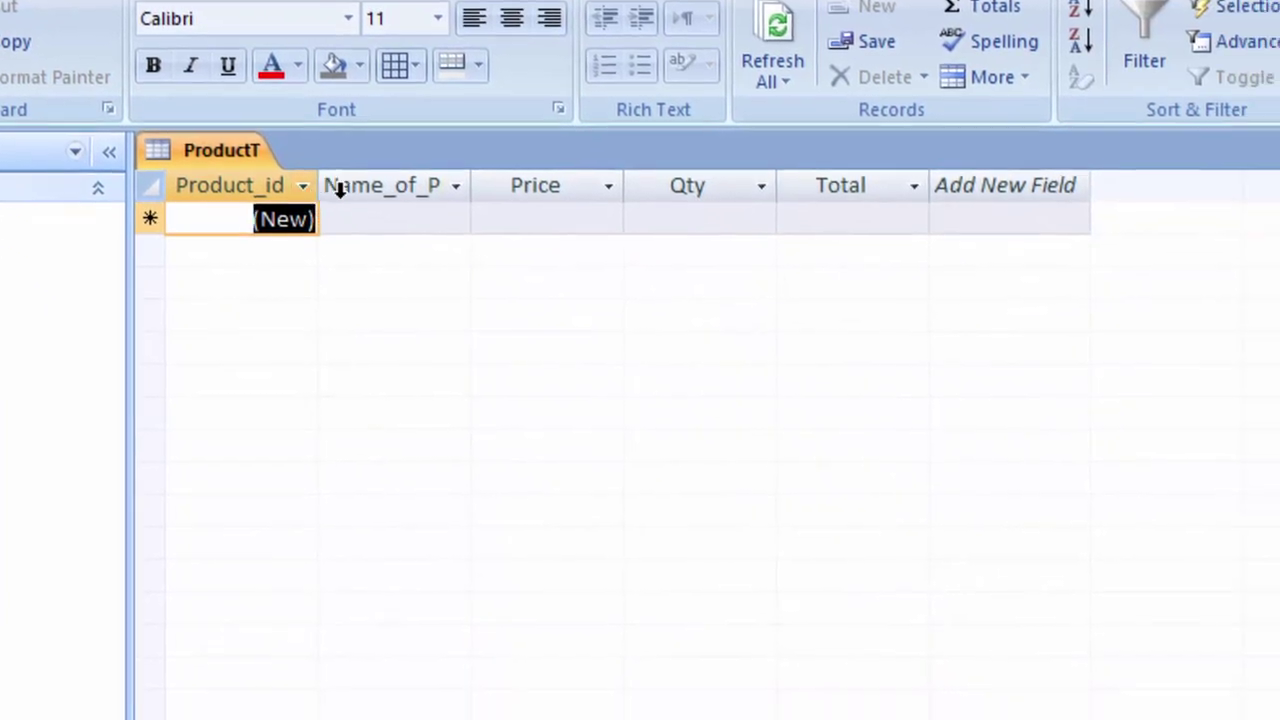
{"action": "mouse_move", "coordinate": [440, 168]}
{"action": "left_mouse_down"}
{"action": "mouse_move", "coordinate": [501, 213]}
{"action": "mouse_move", "coordinate": [541, 215]}
{"action": "left_mouse_up"}
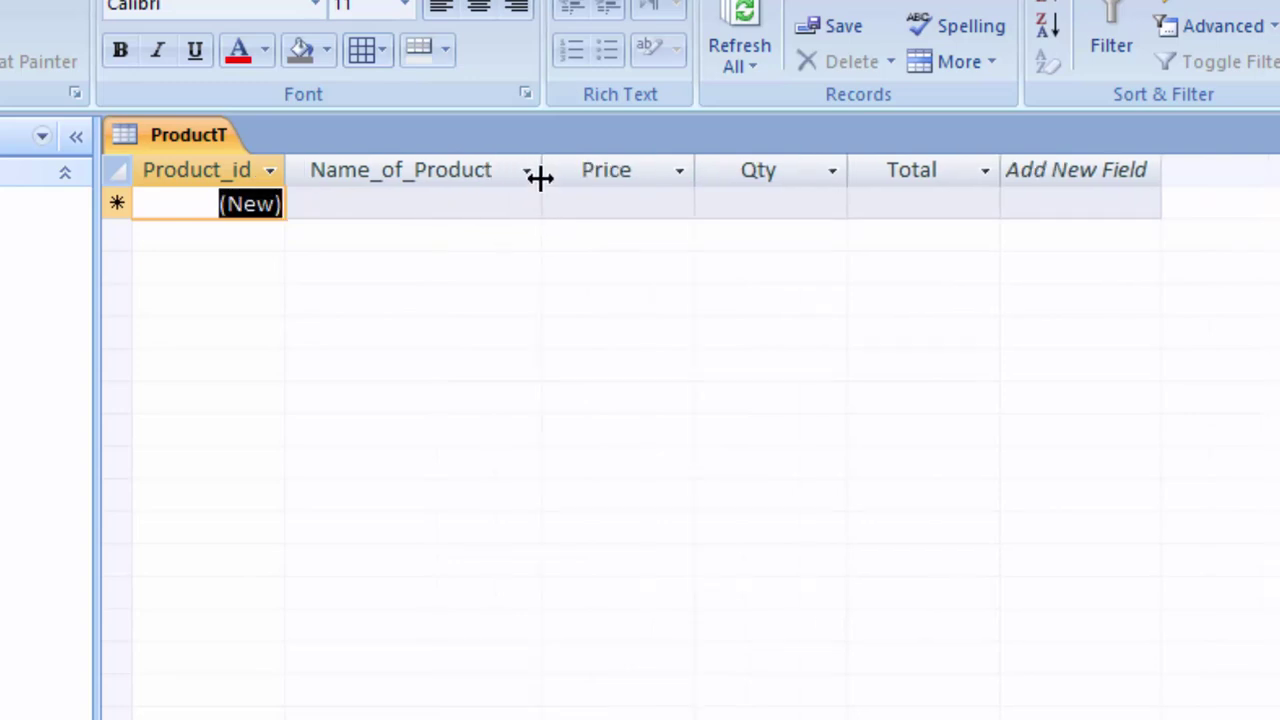
{"action": "left_click", "coordinate": [540, 177]}
{"action": "left_click", "coordinate": [540, 166]}
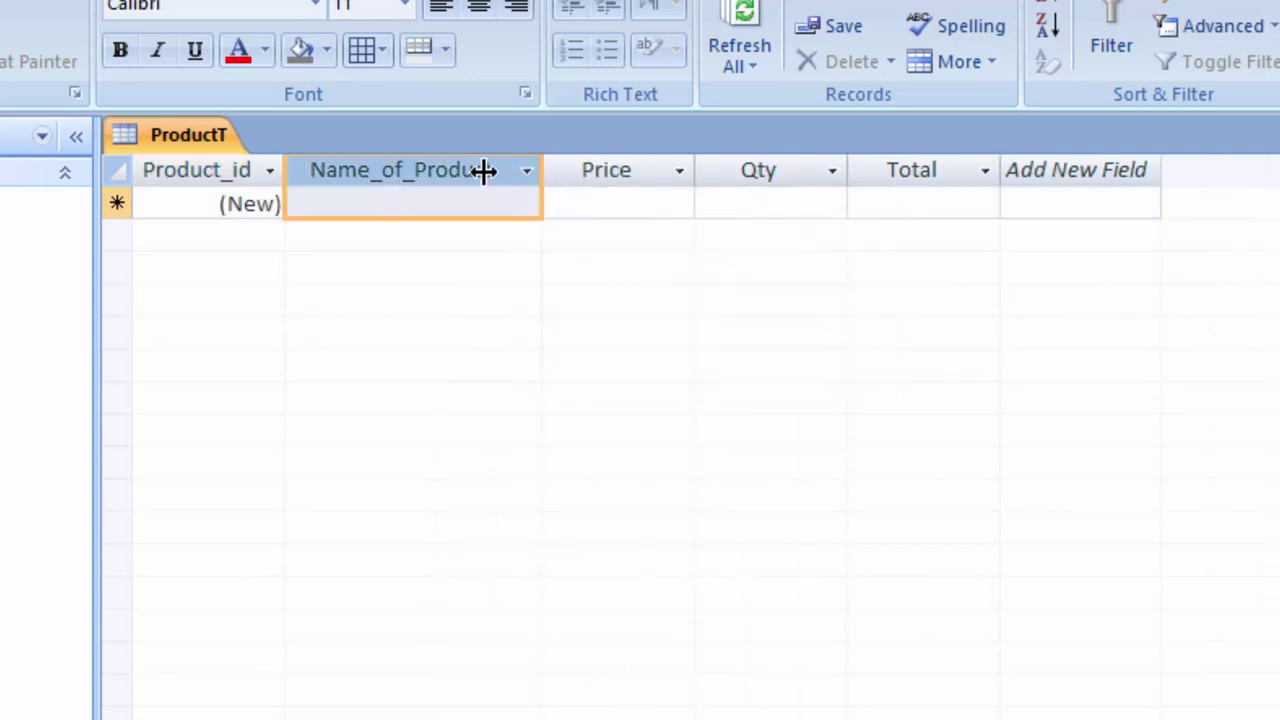
{"action": "mouse_move", "coordinate": [484, 172]}
{"action": "left_mouse_down"}
{"action": "mouse_move", "coordinate": [463, 172]}
{"action": "mouse_move", "coordinate": [567, 188]}
{"action": "left_mouse_up"}
- Enter the first record: Science Book, price 340, quantity 40
{"action": "left_click", "coordinate": [461, 200]}
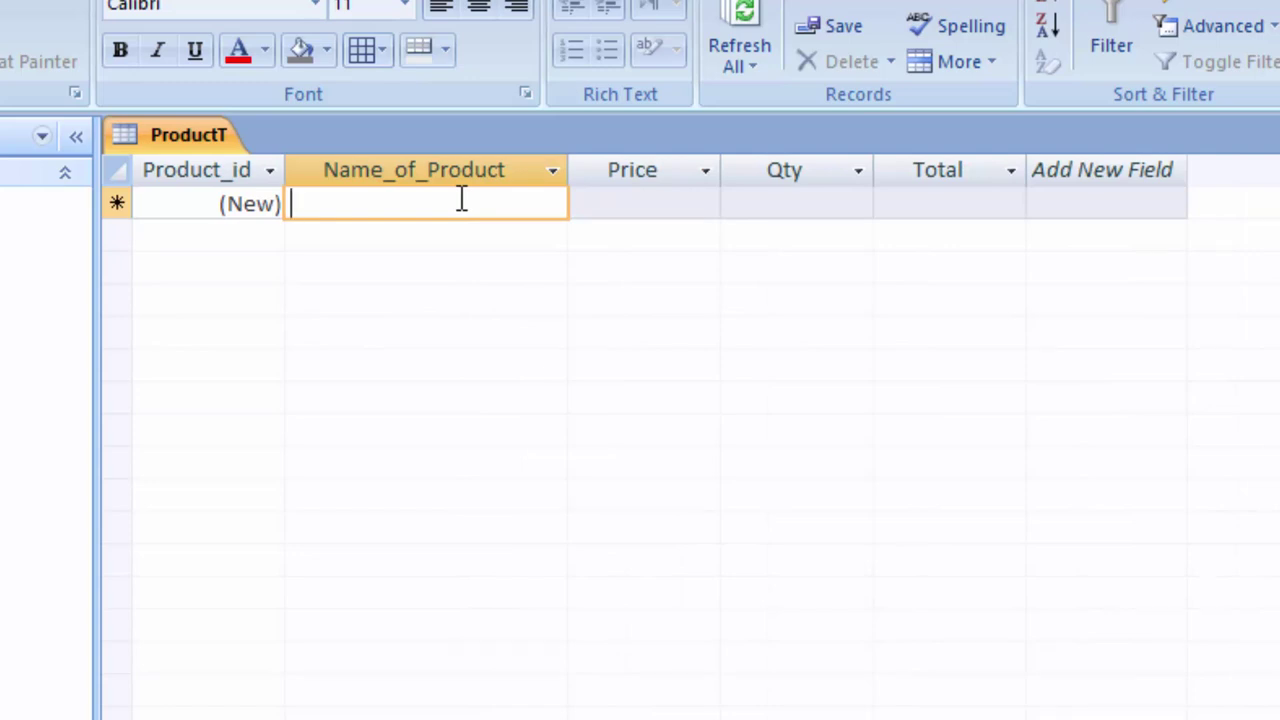
{"action": "type", "text": "Scie"}
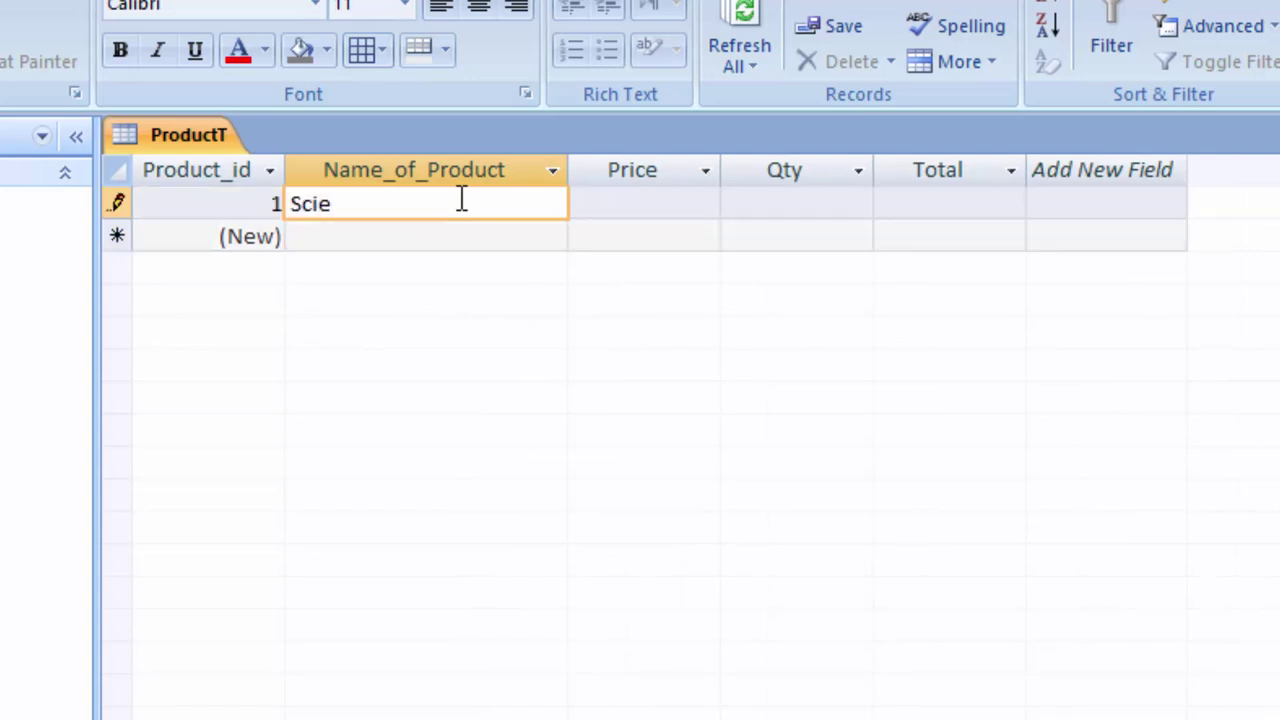
{"action": "type", "text": "nce B"}
{"action": "type", "text": "ook"}
{"action": "key", "text": "Tab"}
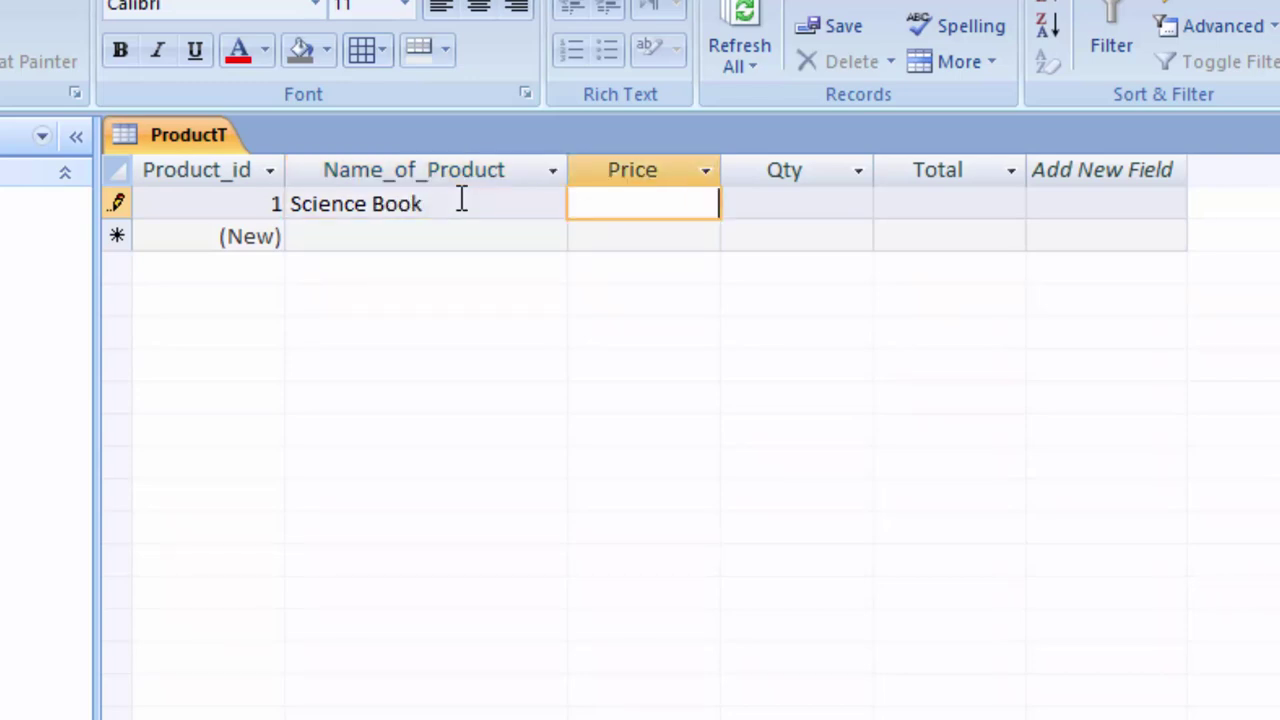
{"action": "type", "text": "340"}
{"action": "key", "text": "Tab"}
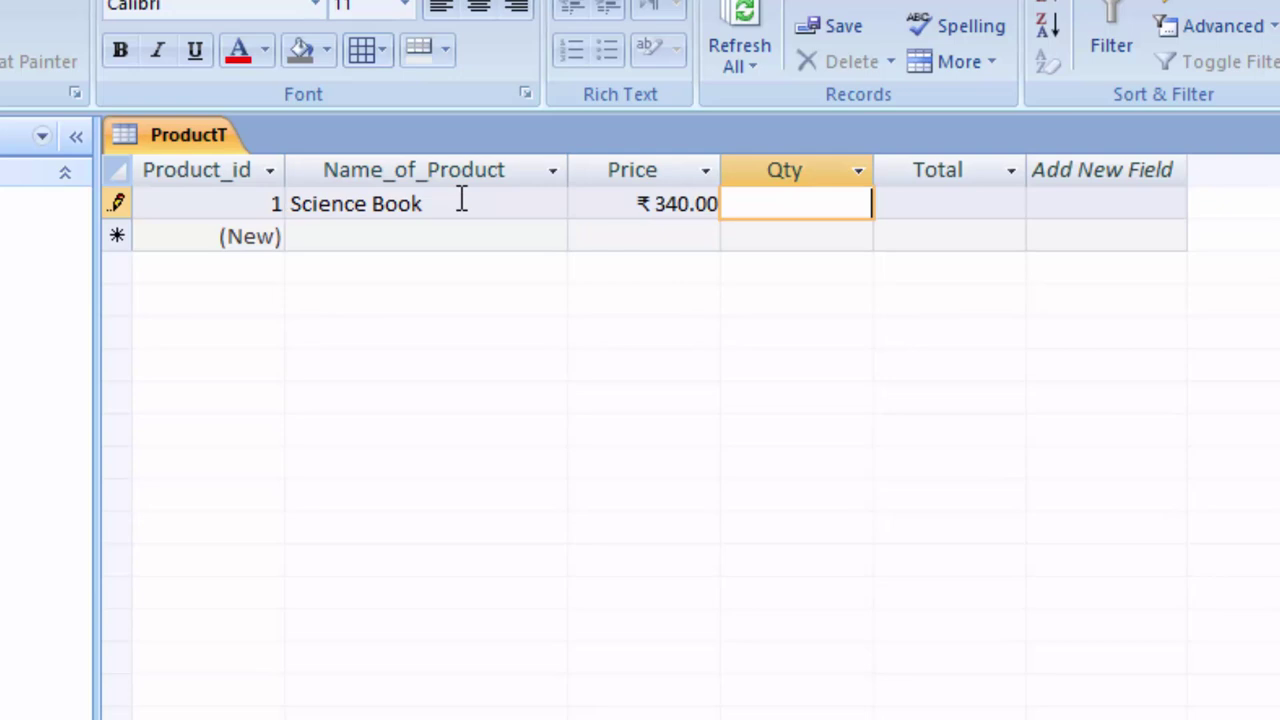
{"action": "type", "text": "40"}
{"action": "key", "text": "Tab"}
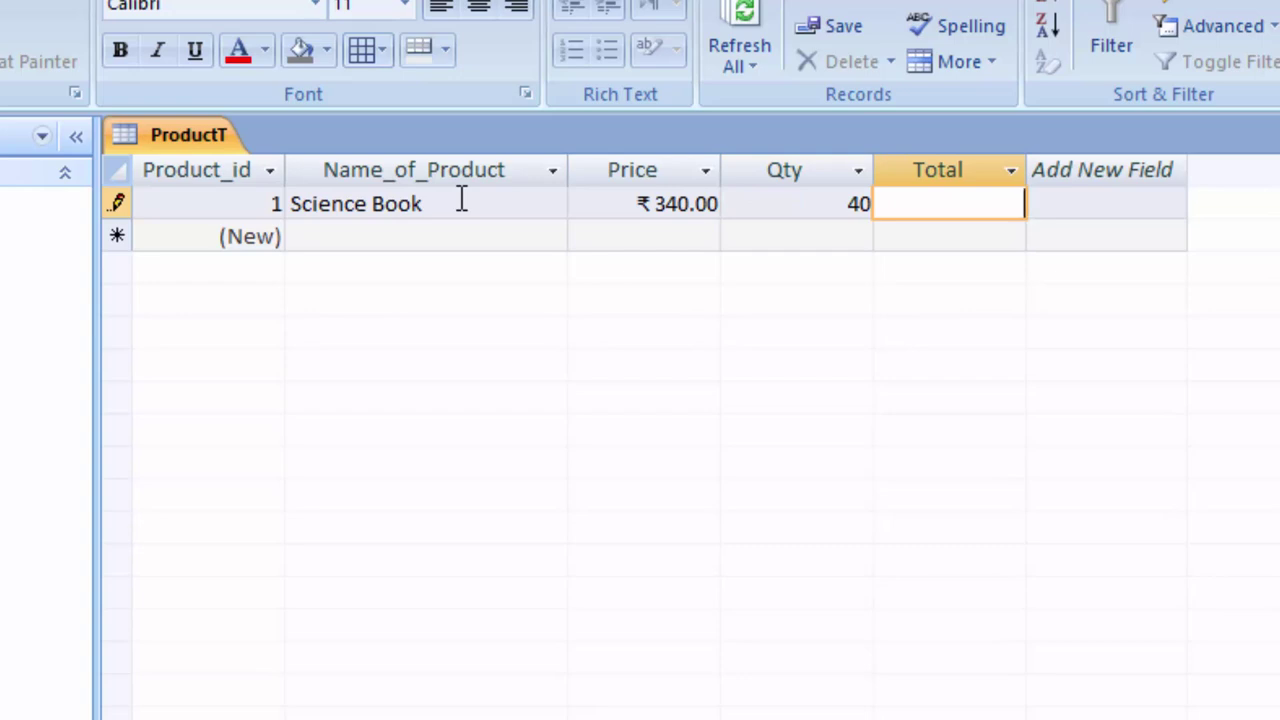
{"action": "key", "text": "Tab"}
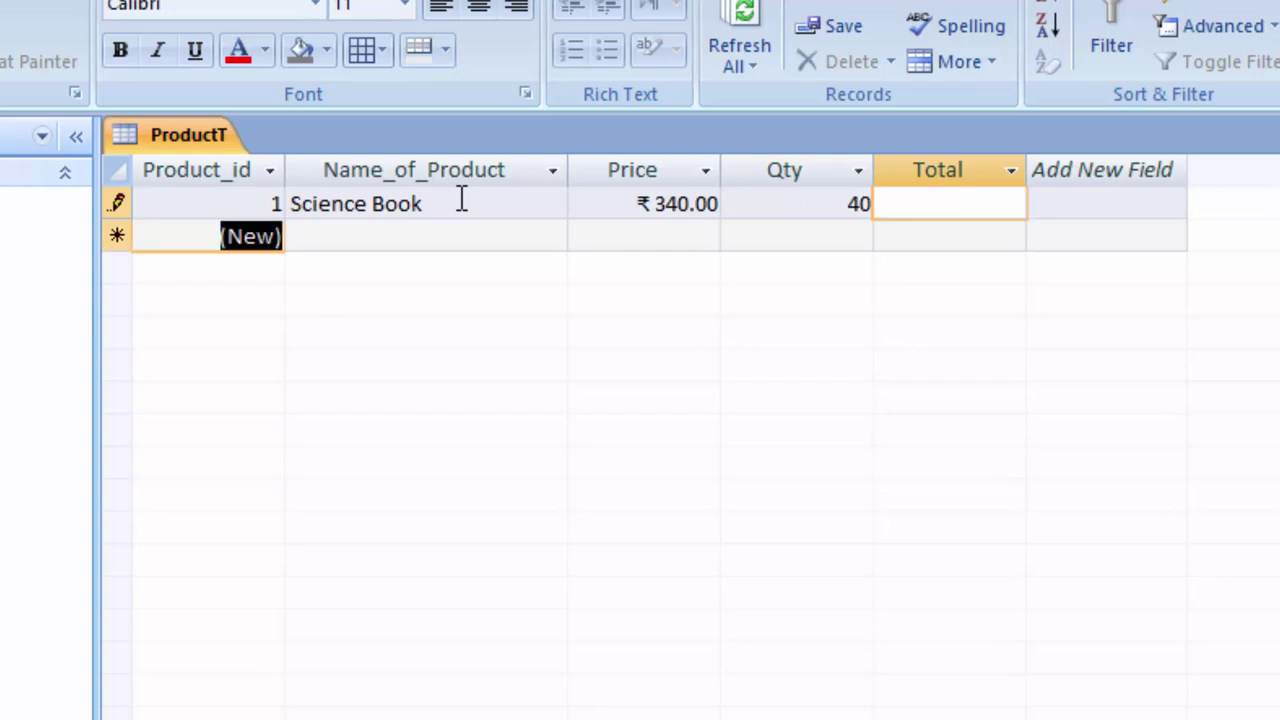
- Enter the second record: Maths, price 560, quantity 30
{"action": "key", "text": "Tab"}
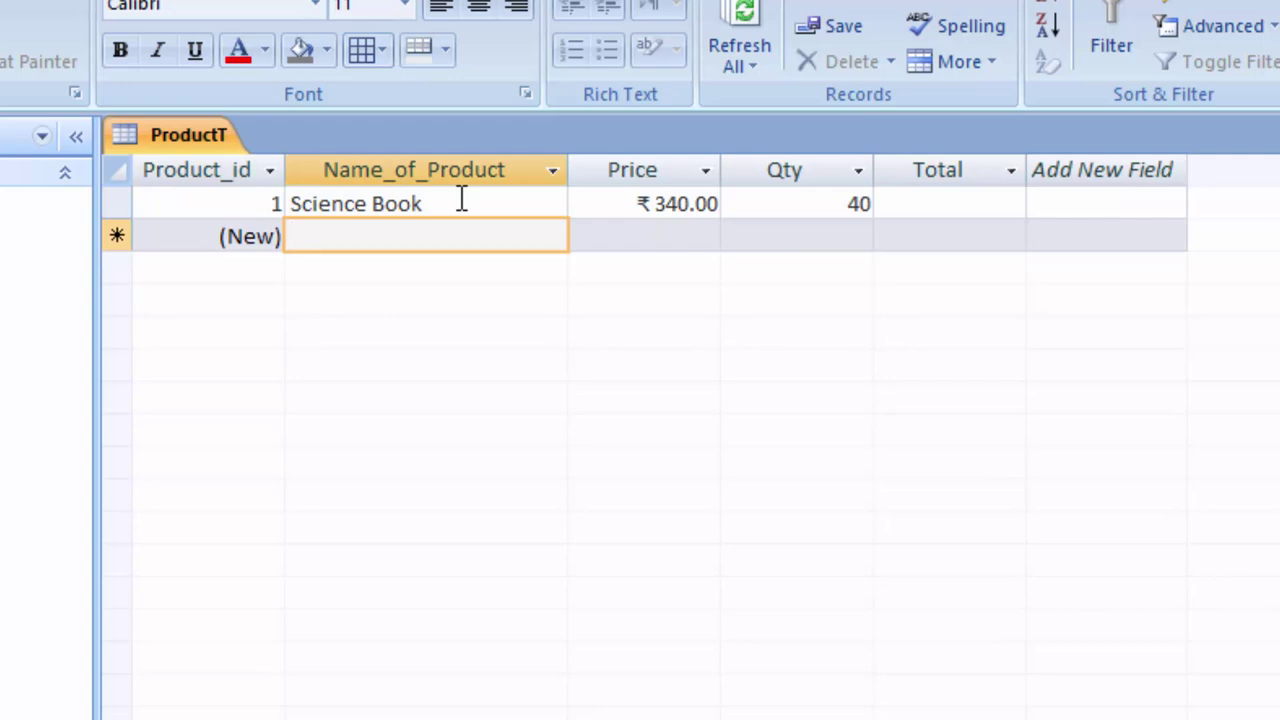
{"action": "type", "text": "Math"}
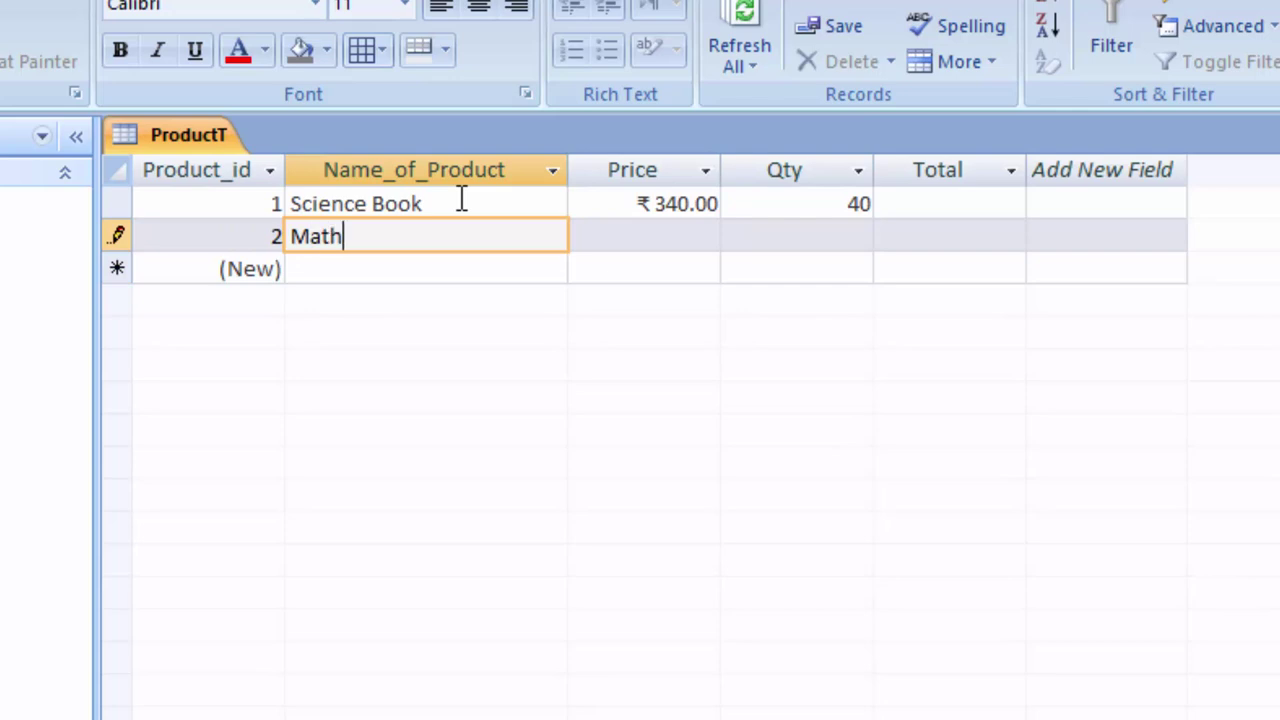
{"action": "type", "text": "s"}
{"action": "key", "text": "Tab"}
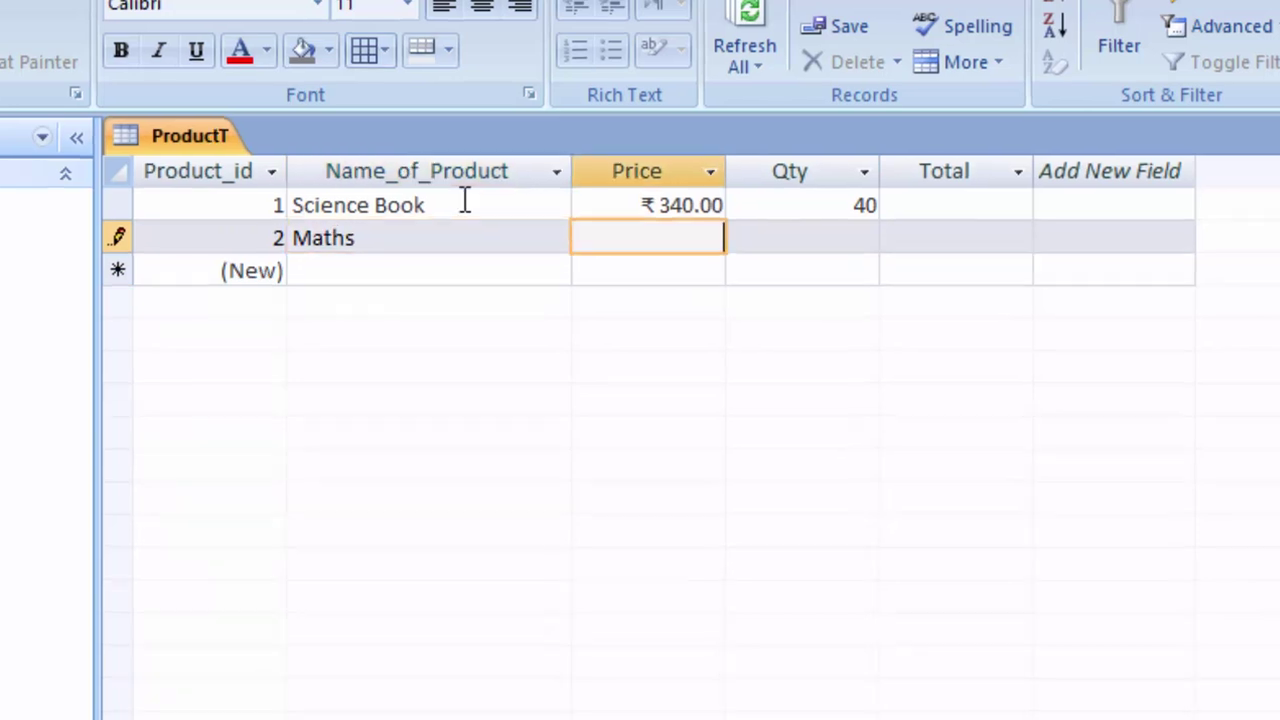
{"action": "type", "text": "560"}
{"action": "key", "text": "Tab"}
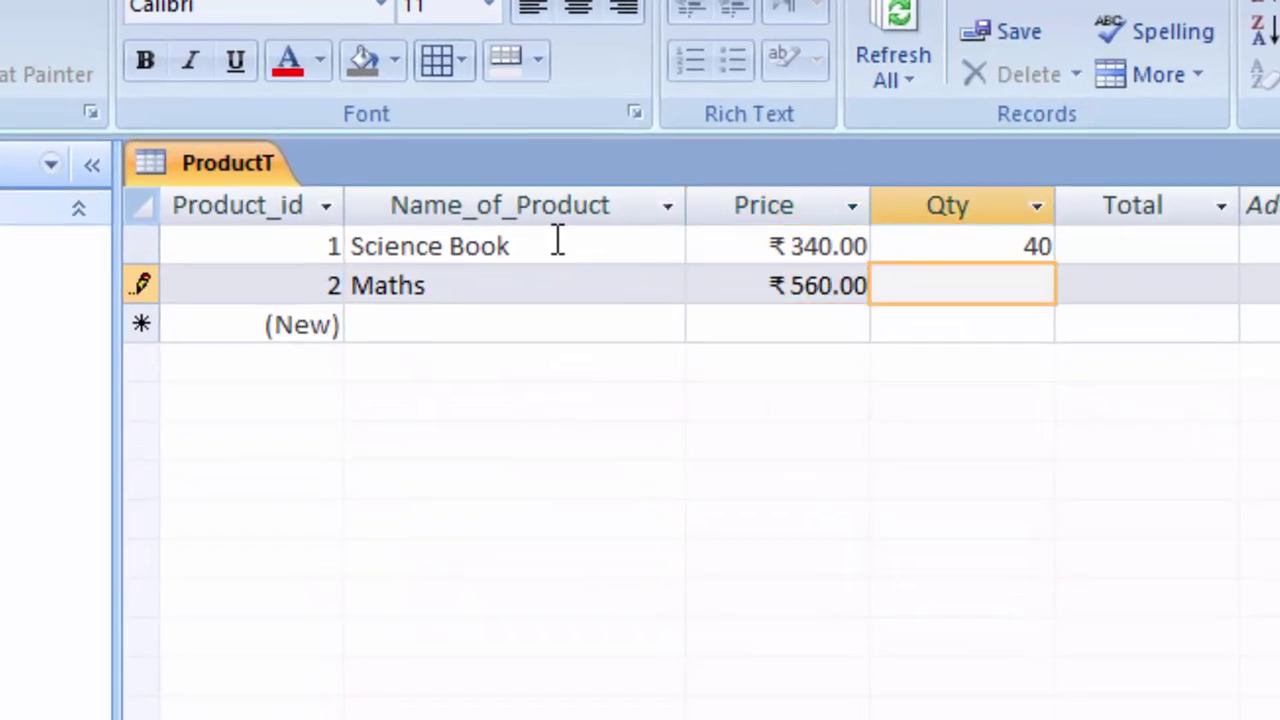
{"action": "type", "text": "30"}
{"action": "key", "text": "Tab"}
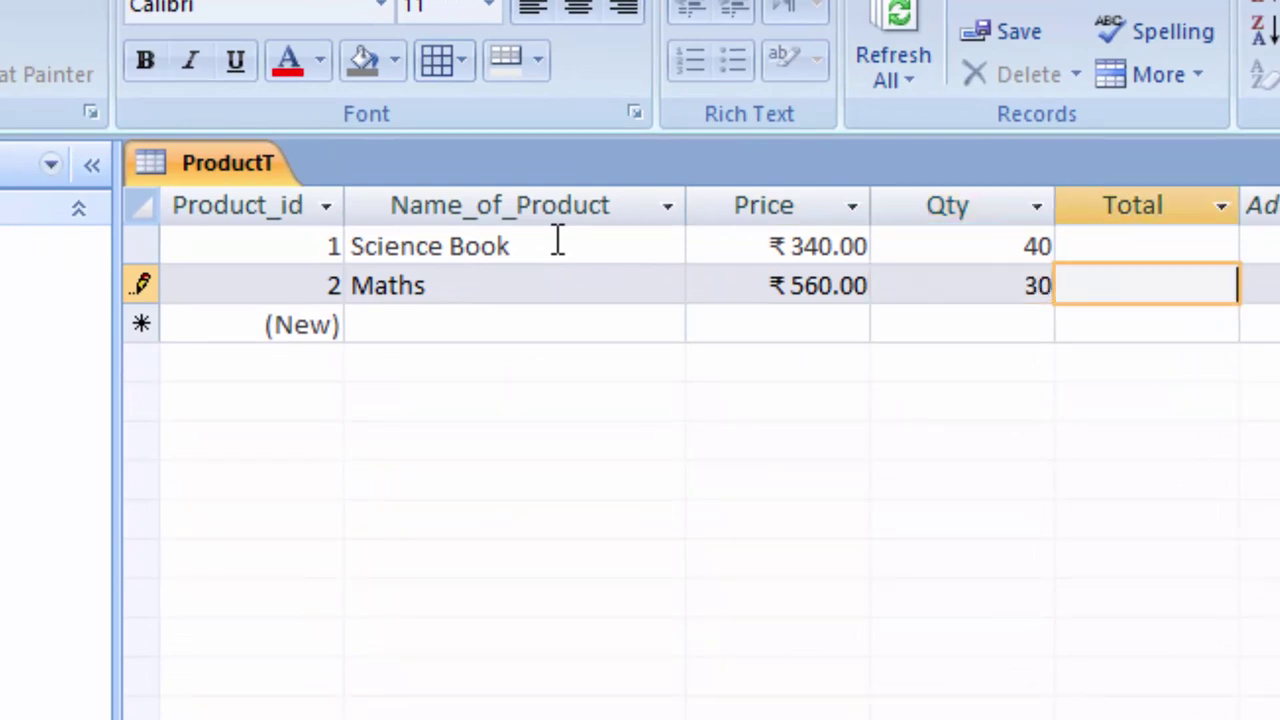
{"action": "key", "text": "Tab"}
{"action": "key", "text": "Tab"}
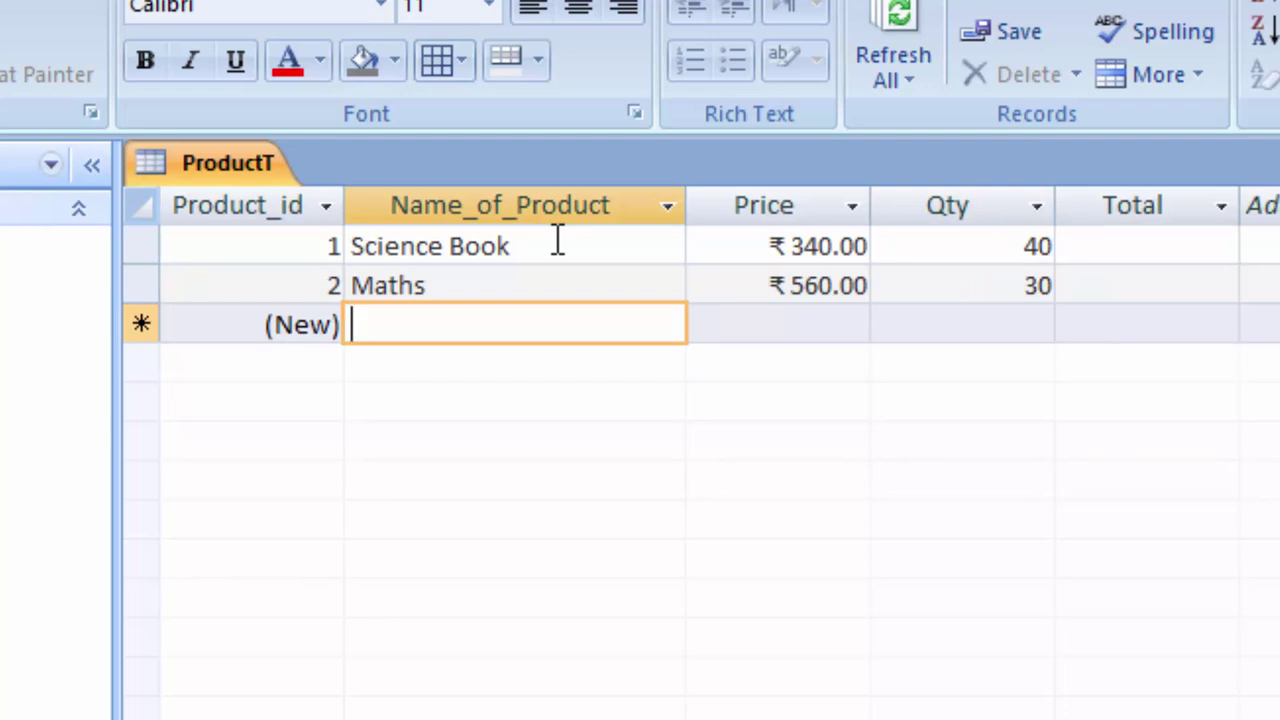
- Enter the third record: Computer, price 450, quantity 50, and save it
{"action": "type", "text": "Comp"}
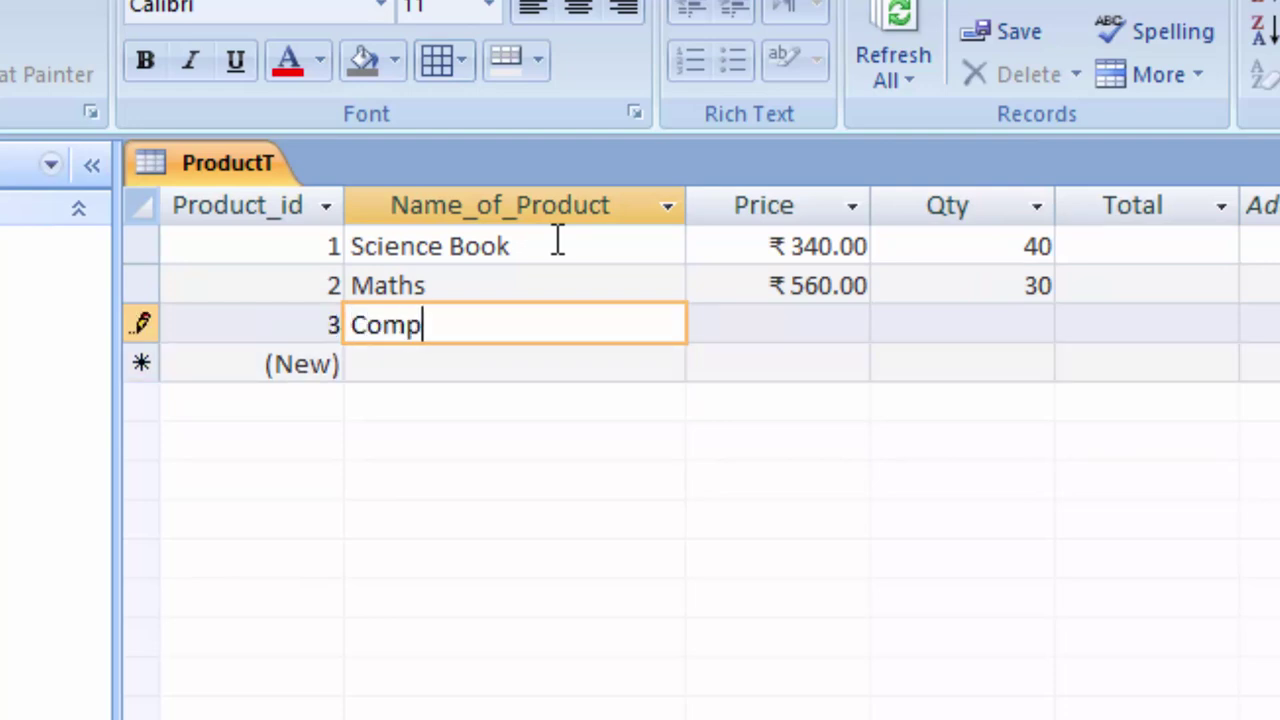
{"action": "type", "text": "uter"}
{"action": "key", "text": "Tab"}
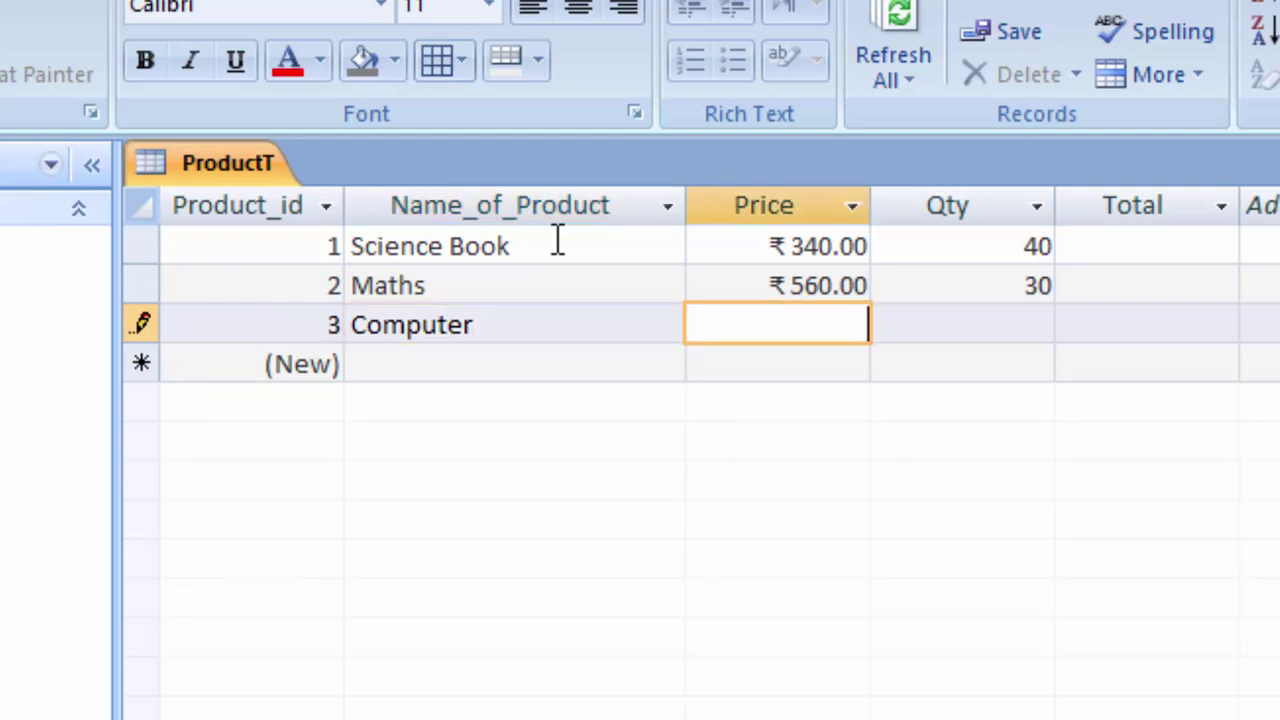
{"action": "type", "text": "45"}
{"action": "type", "text": "0"}
{"action": "key", "text": "Tab"}
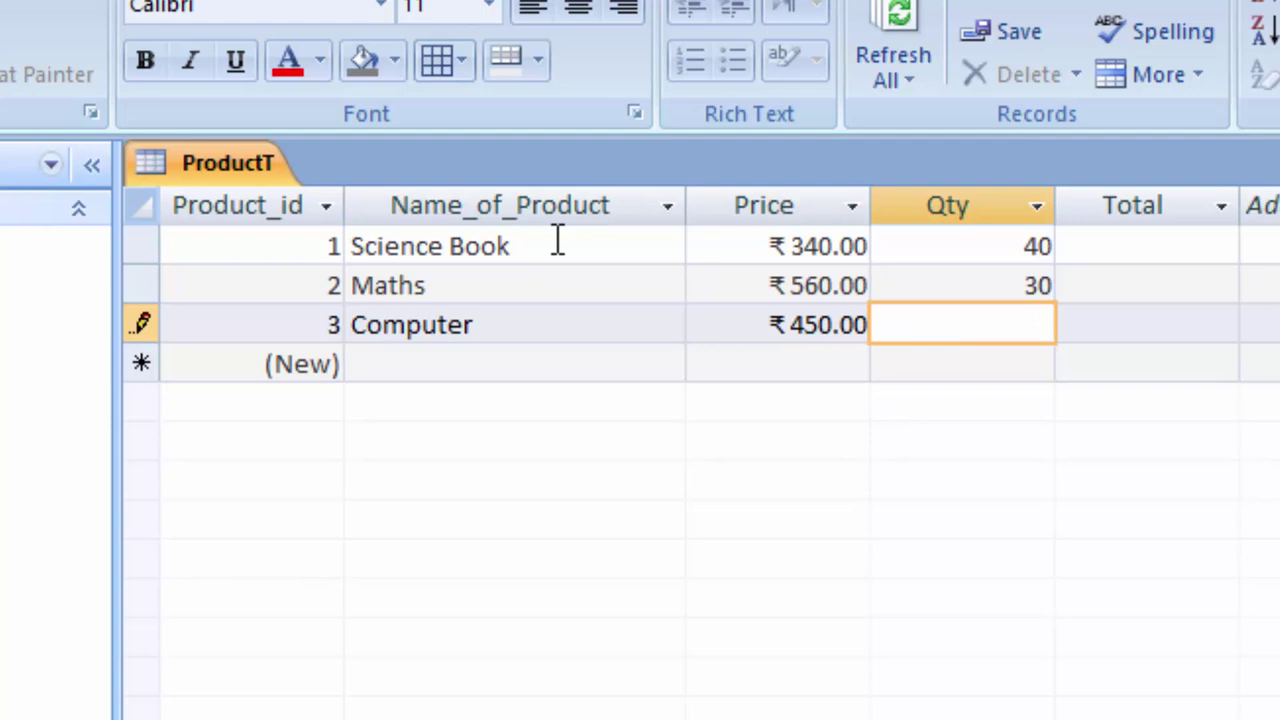
{"action": "type", "text": "50"}
{"action": "key", "text": "Tab"}
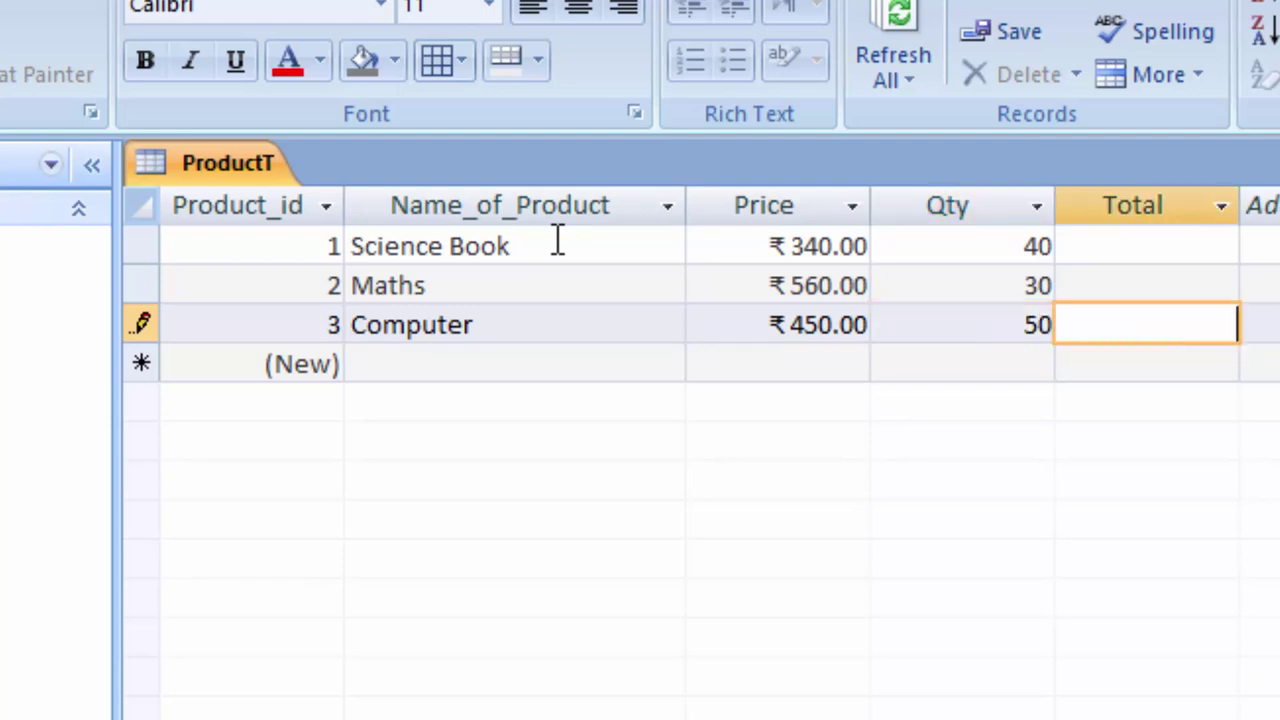
{"action": "key", "text": "Tab"}
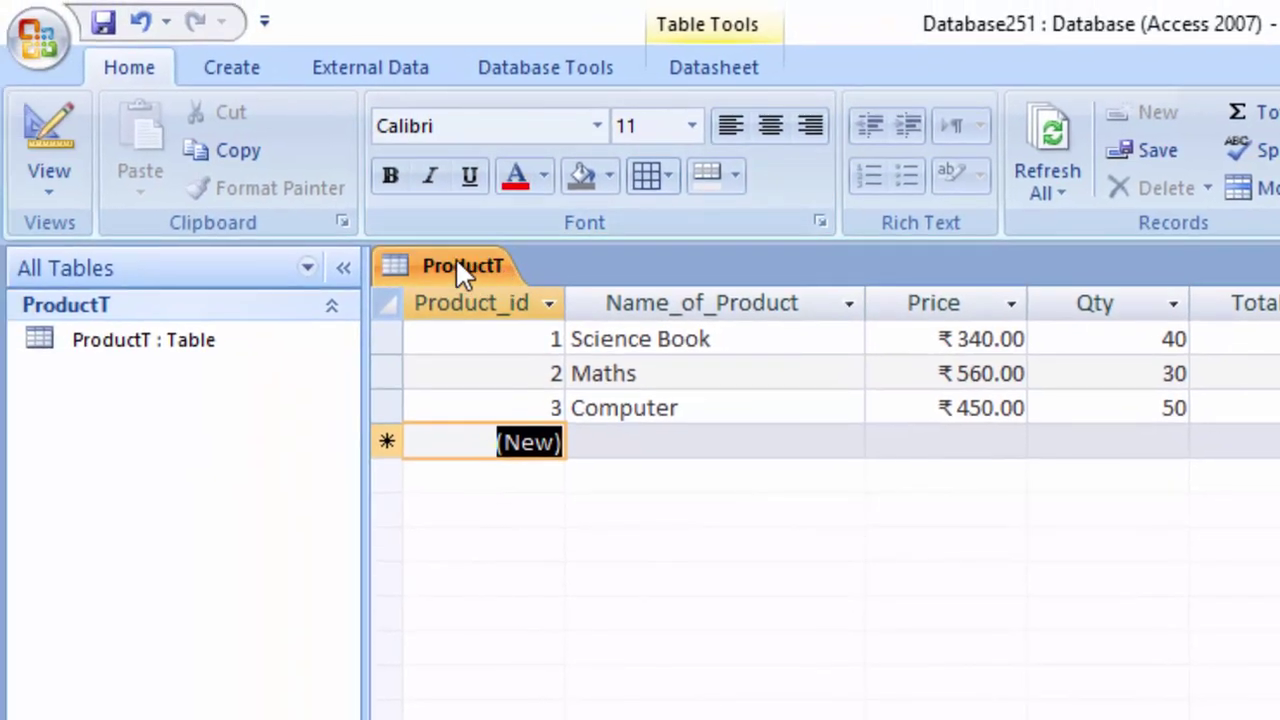
- Close the ProductT table and start a new design-view query using the ProductT table
{"action": "right_click", "coordinate": [462, 265]}
{"action": "left_click", "coordinate": [487, 282]}
{"action": "right_click", "coordinate": [404, 259]}
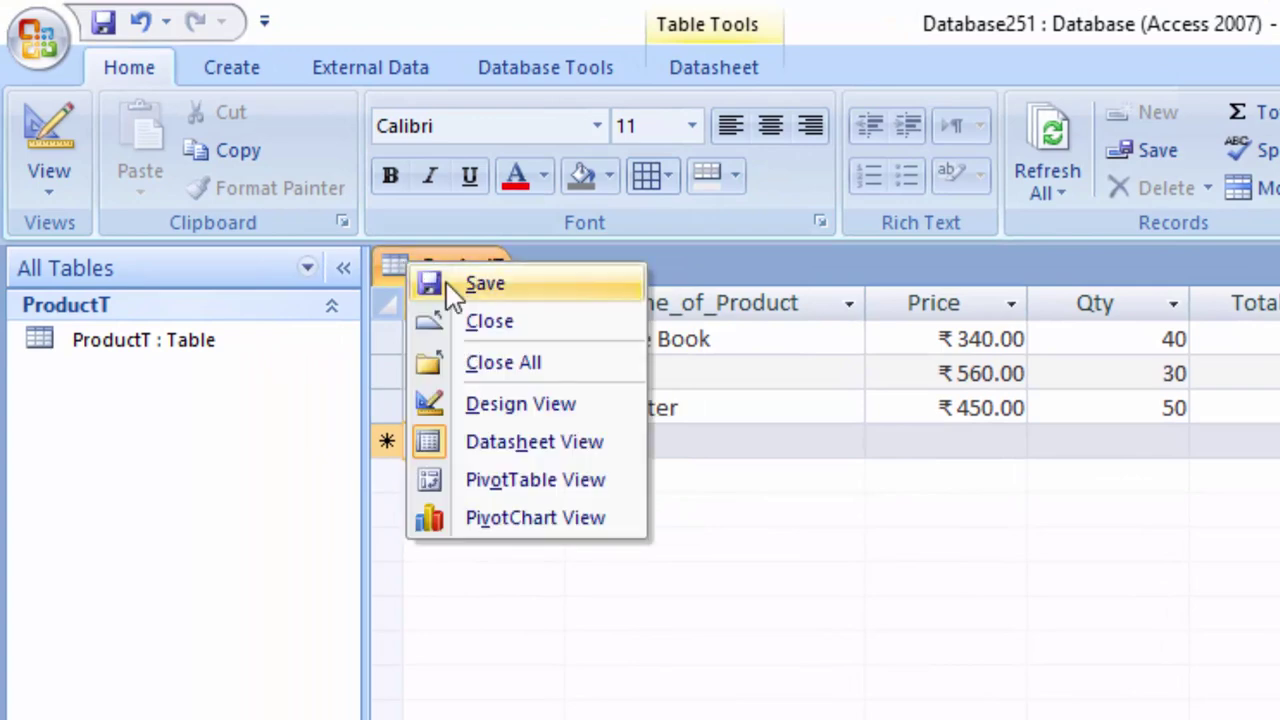
{"action": "left_click", "coordinate": [506, 328]}
{"action": "left_click", "coordinate": [222, 72]}
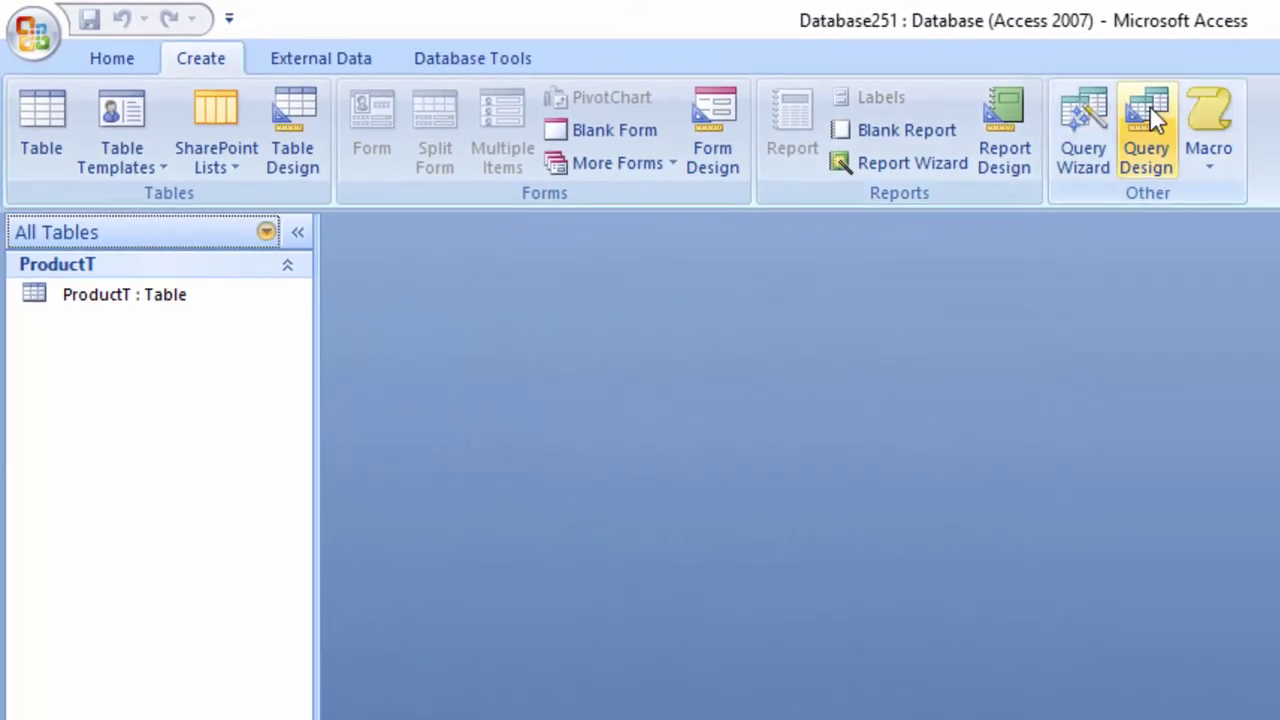
{"action": "left_click", "coordinate": [1152, 115]}
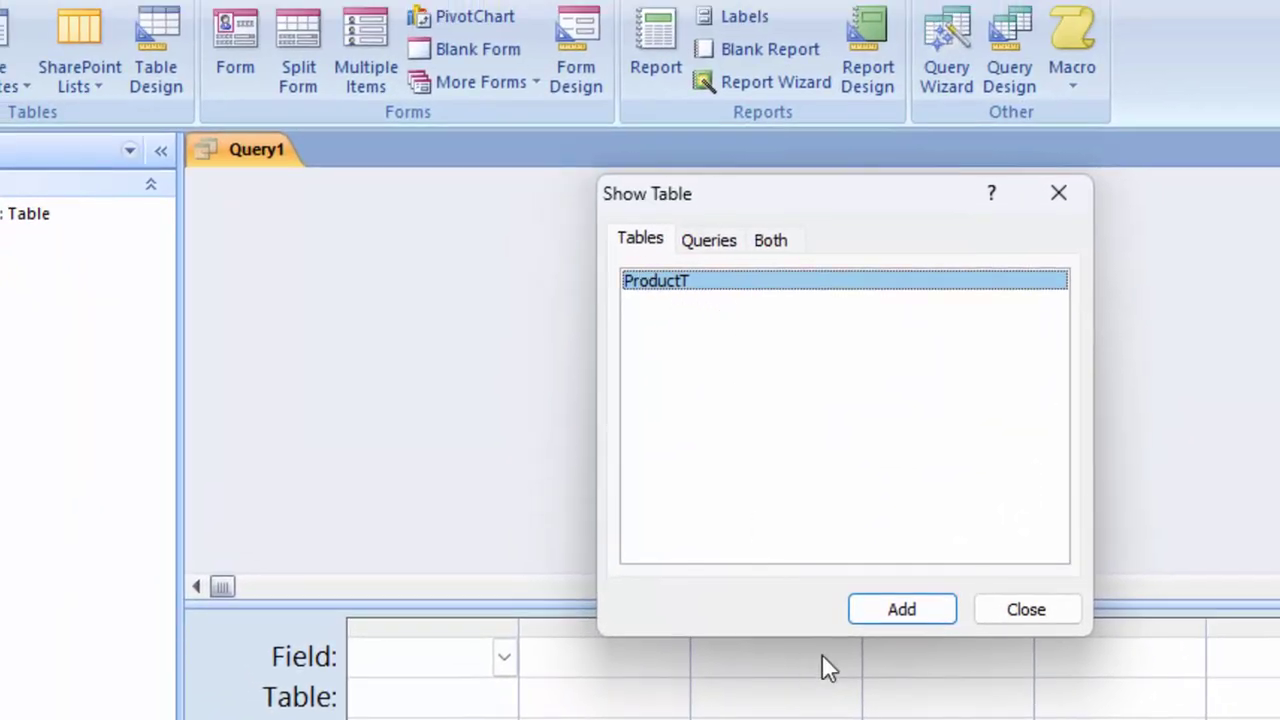
{"action": "left_click", "coordinate": [900, 612]}
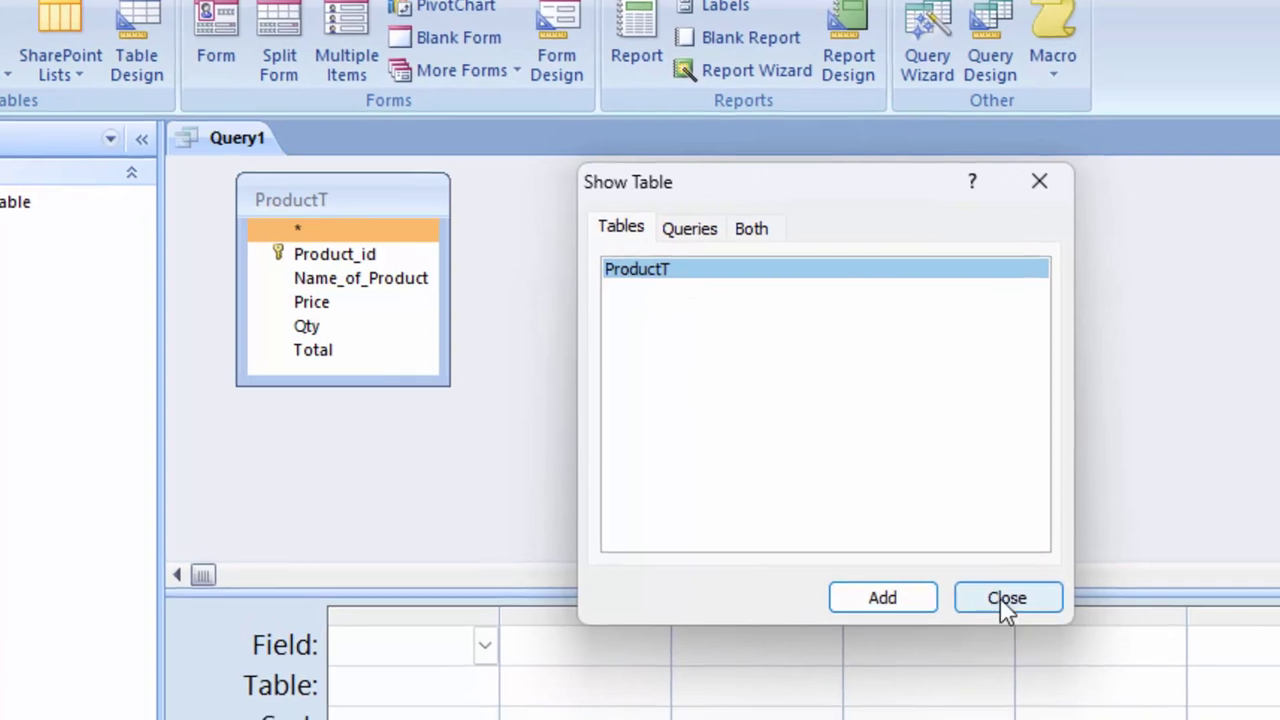
{"action": "left_click", "coordinate": [1003, 604]}
- Add Product_id, Name_of_Product, Price, Qty and Total to the query design grid
{"action": "double_click", "coordinate": [192, 140]}
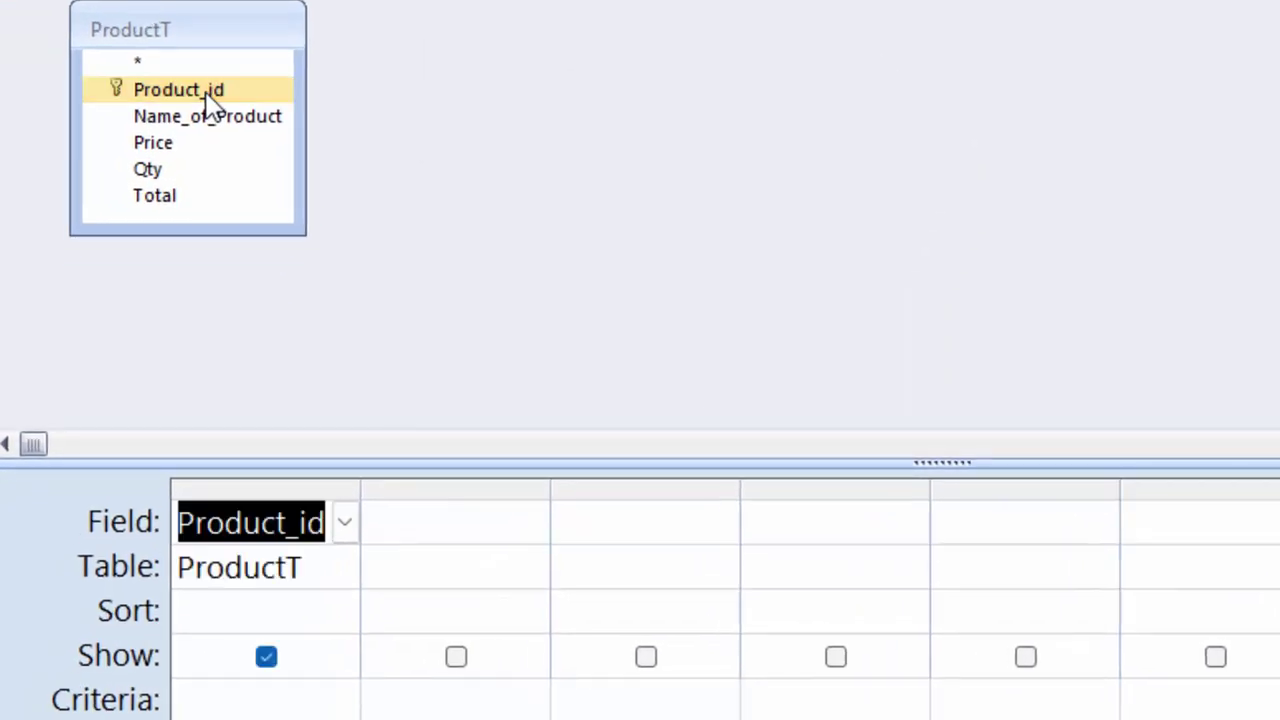
{"action": "left_click", "coordinate": [213, 122]}
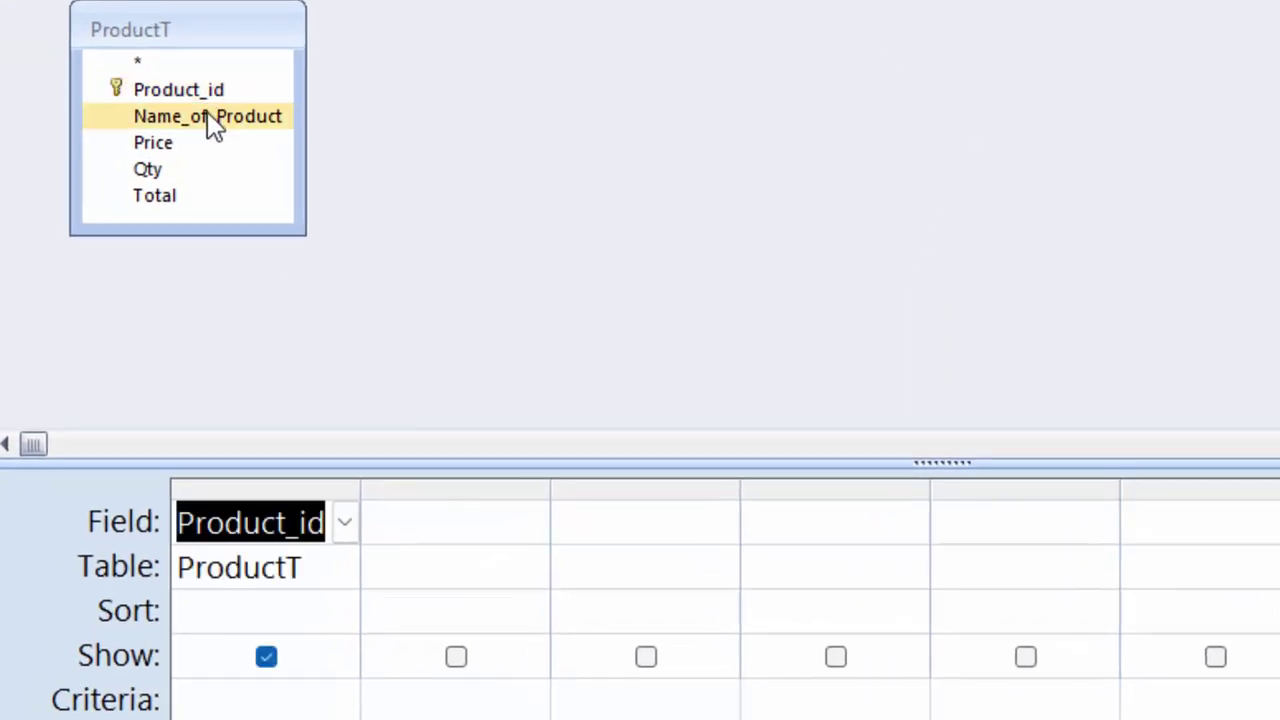
{"action": "double_click", "coordinate": [208, 115]}
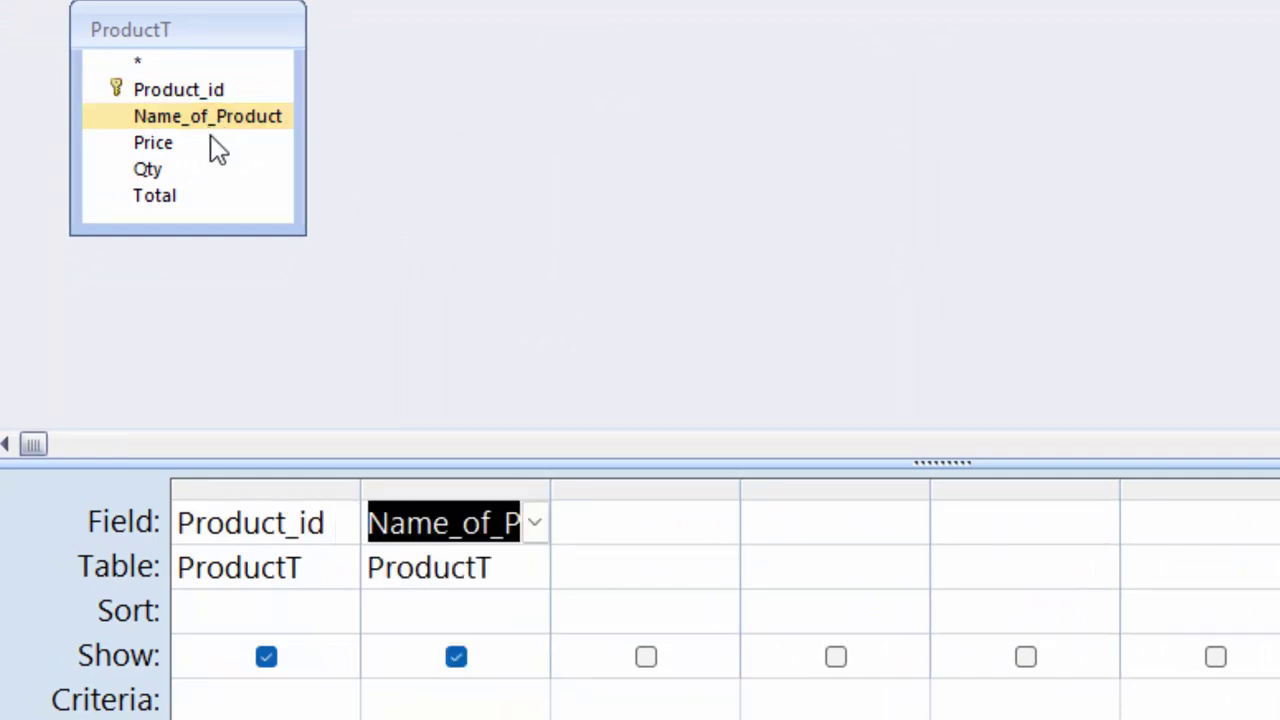
{"action": "double_click", "coordinate": [210, 142]}
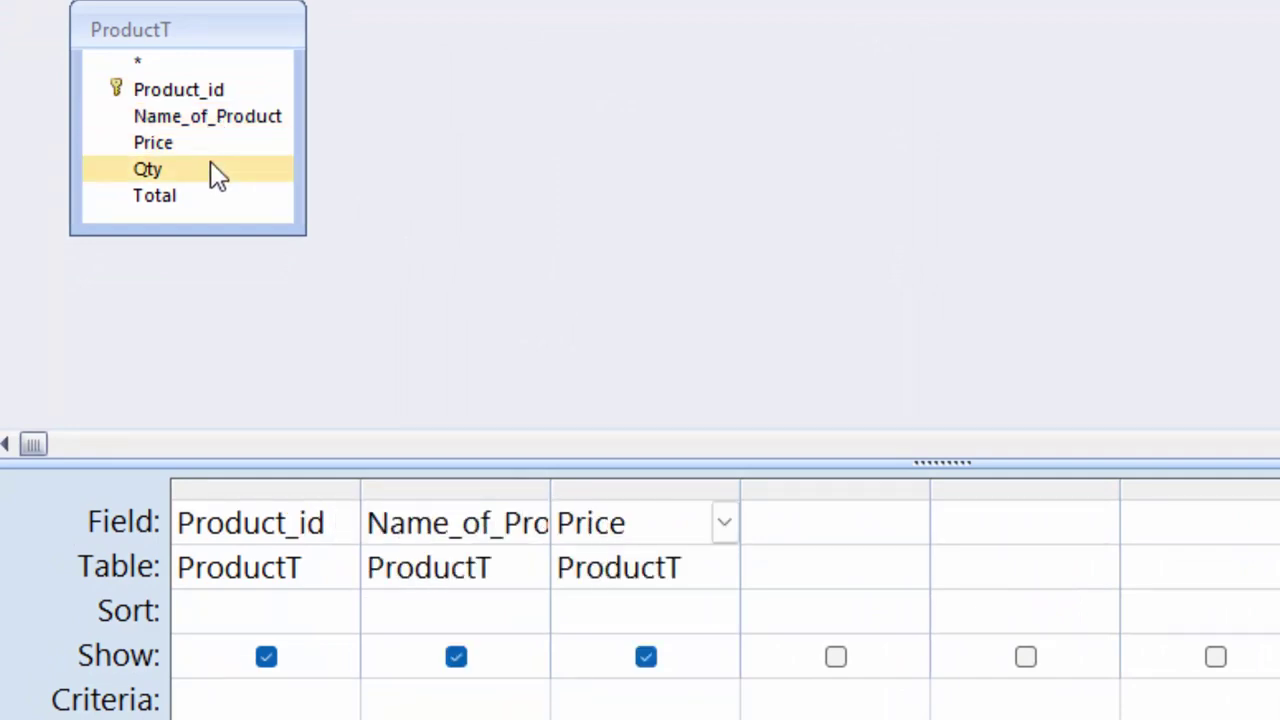
{"action": "double_click", "coordinate": [209, 169]}
{"action": "left_click", "coordinate": [210, 198]}
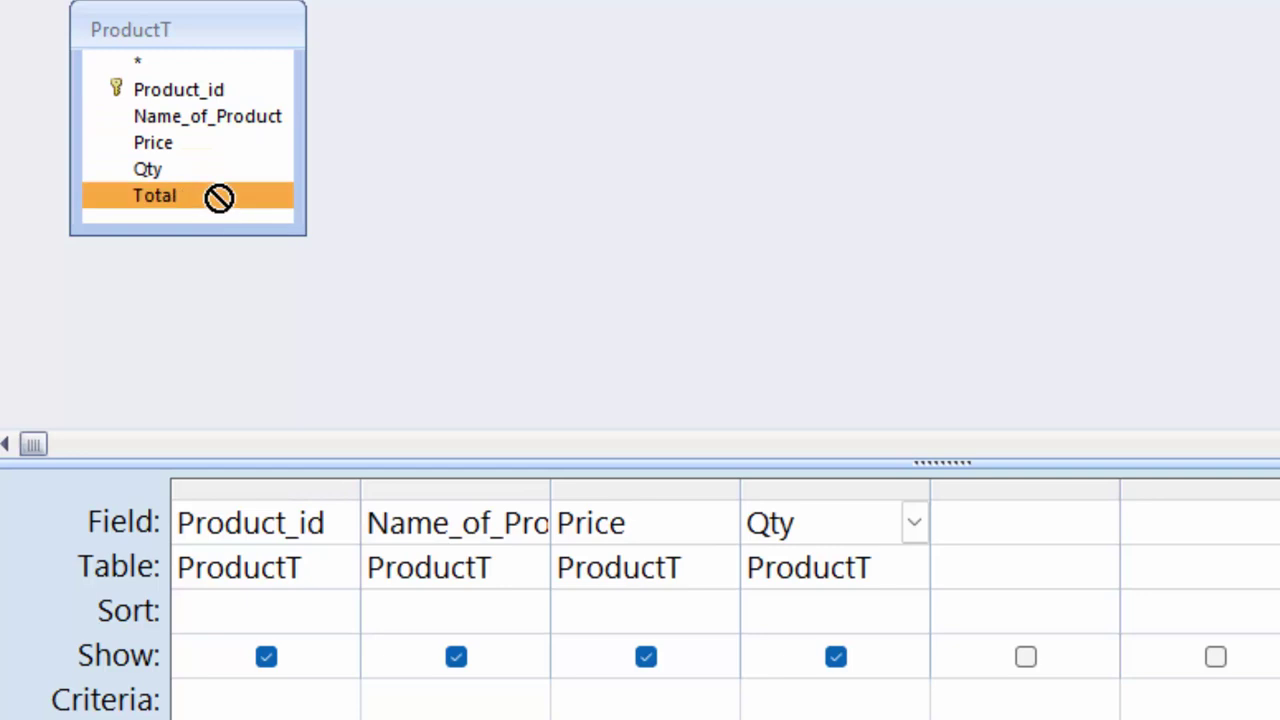
{"action": "double_click", "coordinate": [219, 198]}
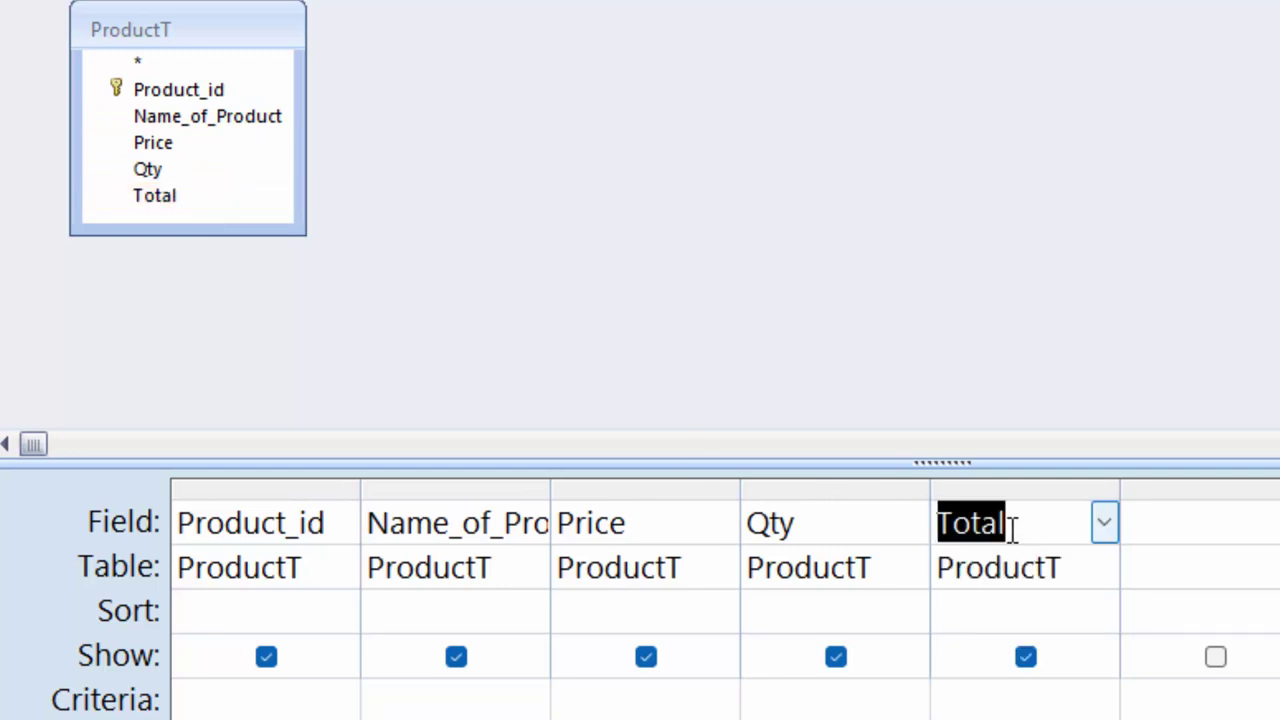
{"action": "left_click", "coordinate": [1012, 530]}
- Open the Total column in a Zoom box at font size 14 and enter [Price]*[Qty]
{"action": "right_click", "coordinate": [1017, 515]}
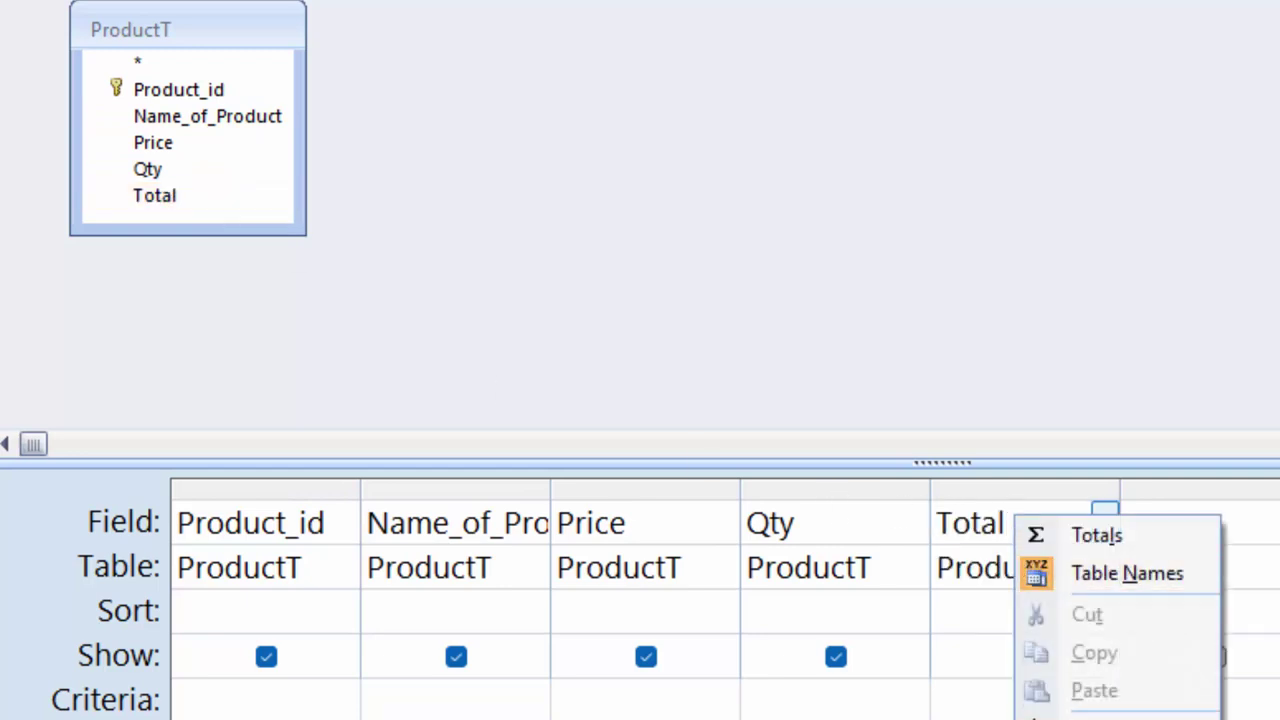
{"action": "left_click", "coordinate": [1100, 715]}
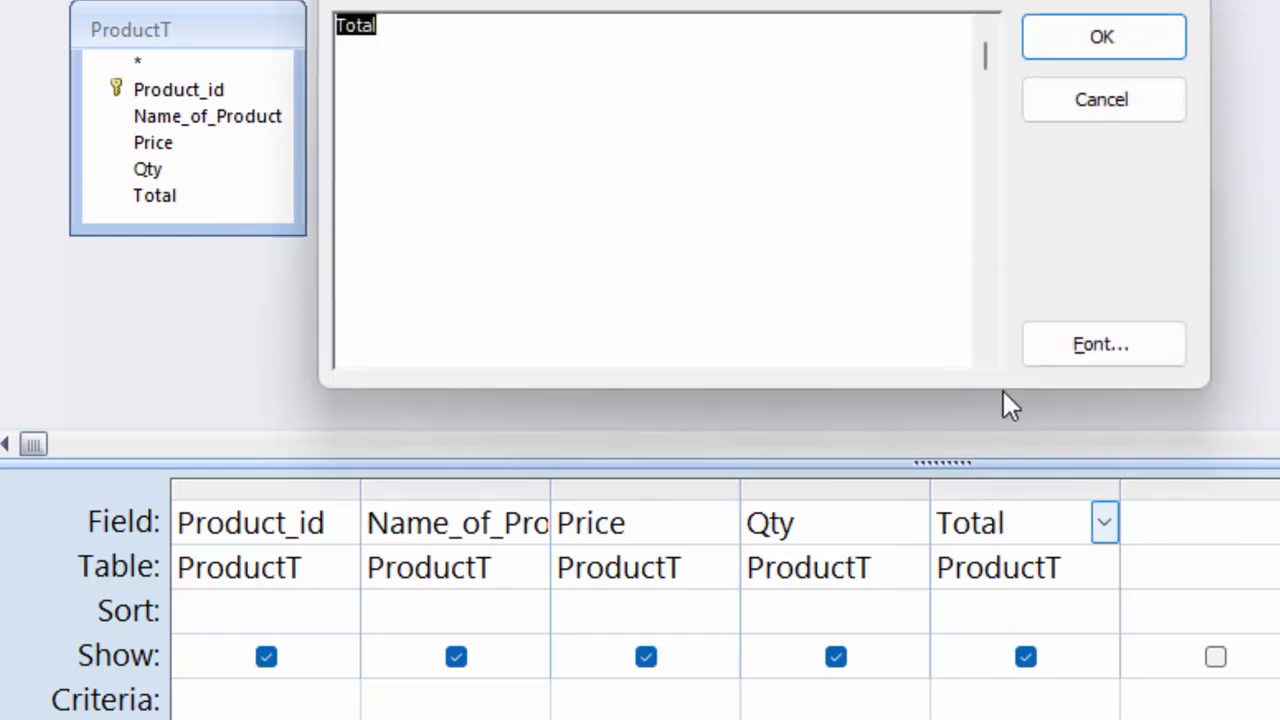
{"action": "left_click", "coordinate": [1102, 345]}
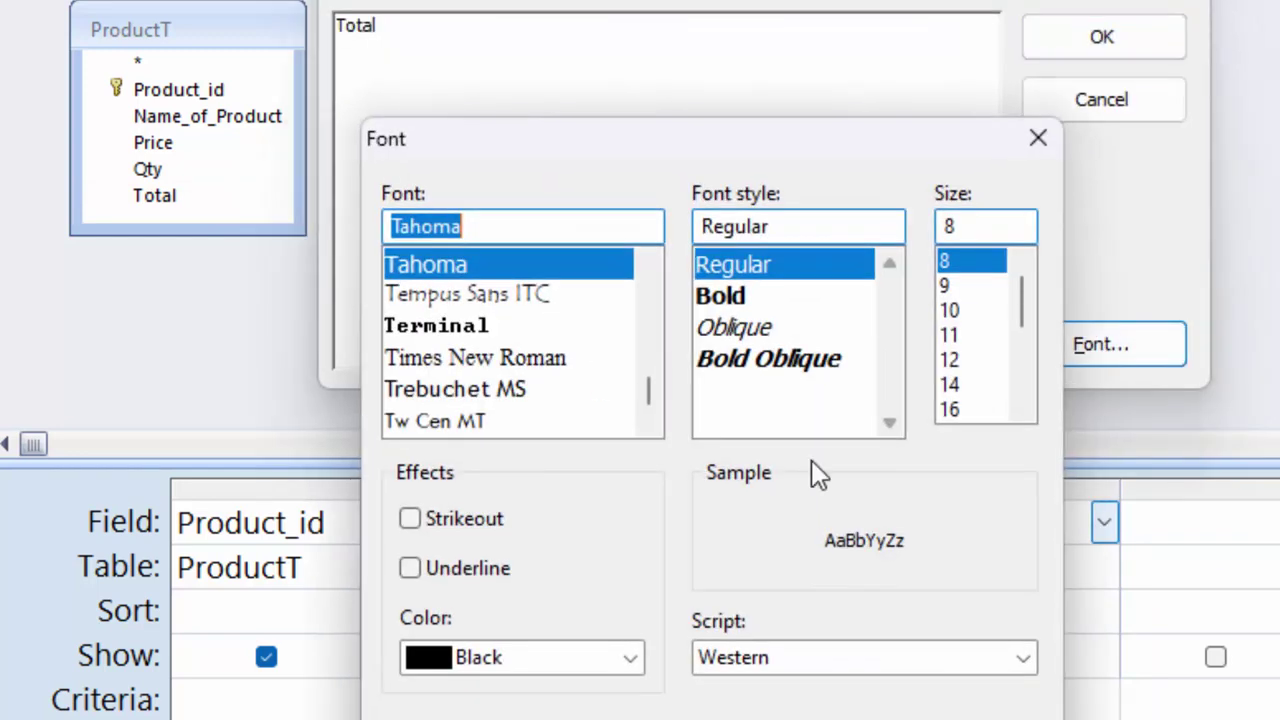
{"action": "left_click", "coordinate": [950, 385]}
{"action": "key", "text": "Return"}
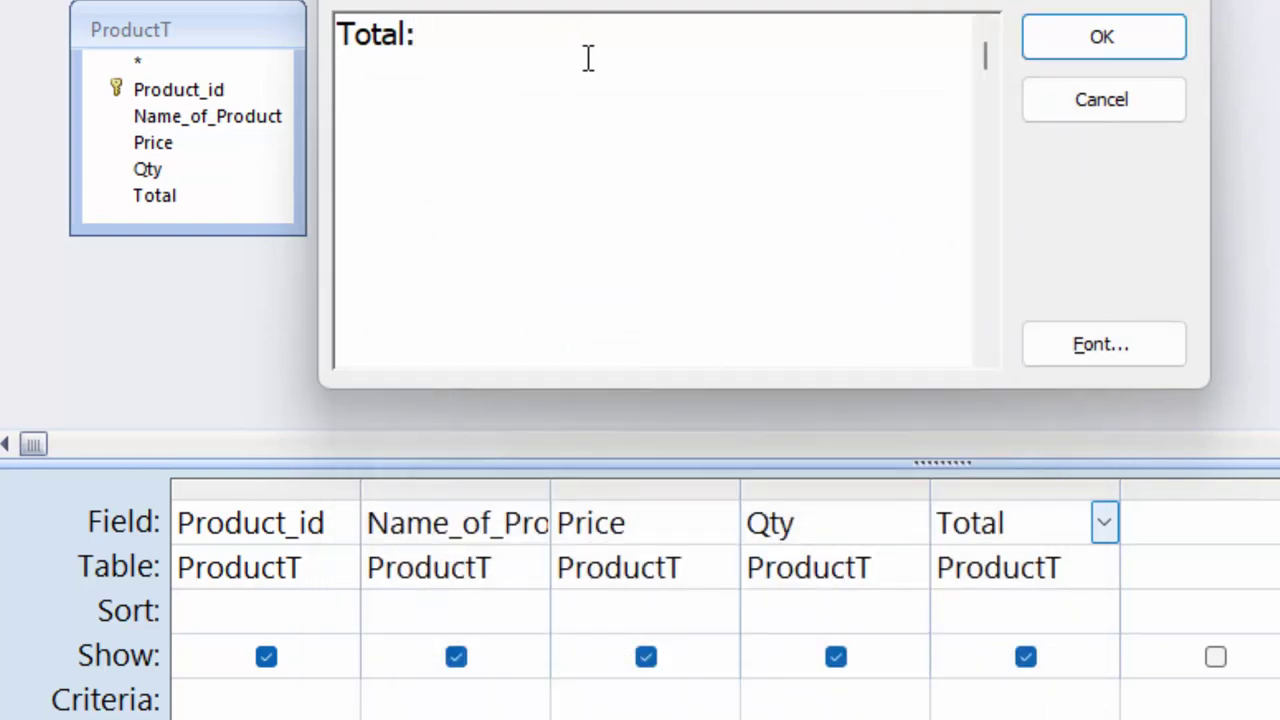
{"action": "type", "text": "["}
{"action": "type", "text": "Price]"}
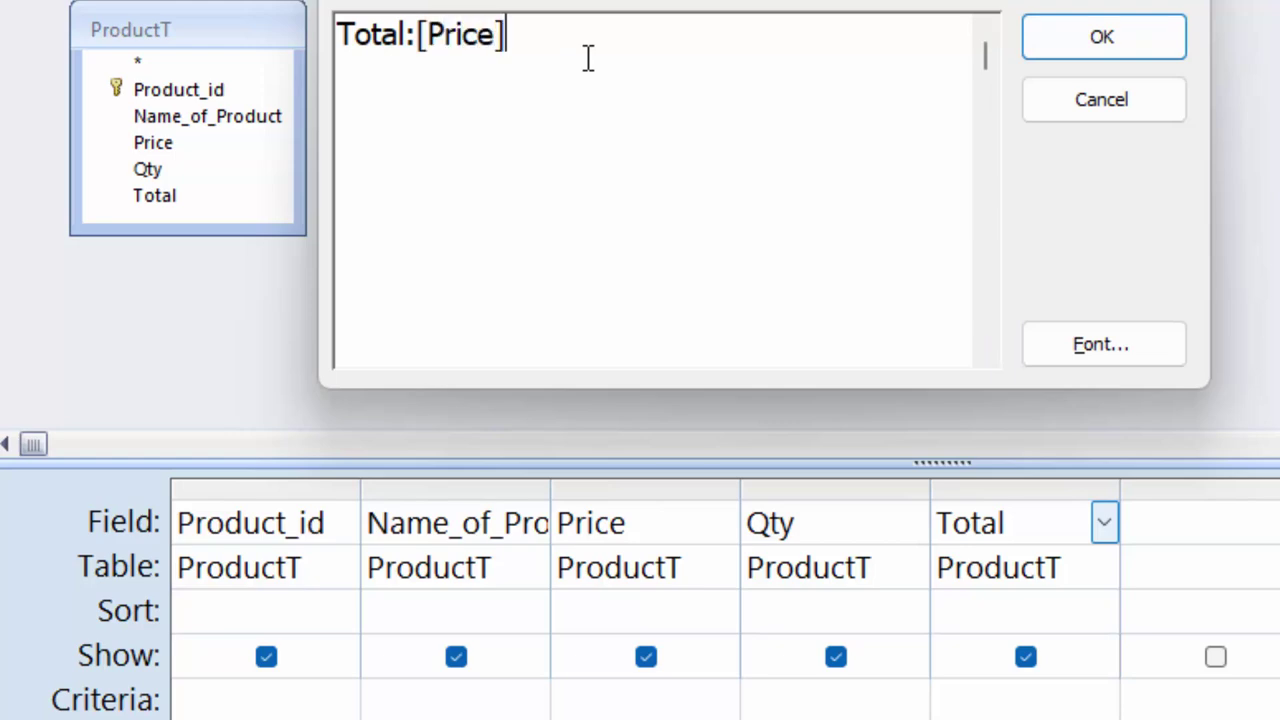
{"action": "type", "text": "*[Q"}
{"action": "type", "text": "ty]"}
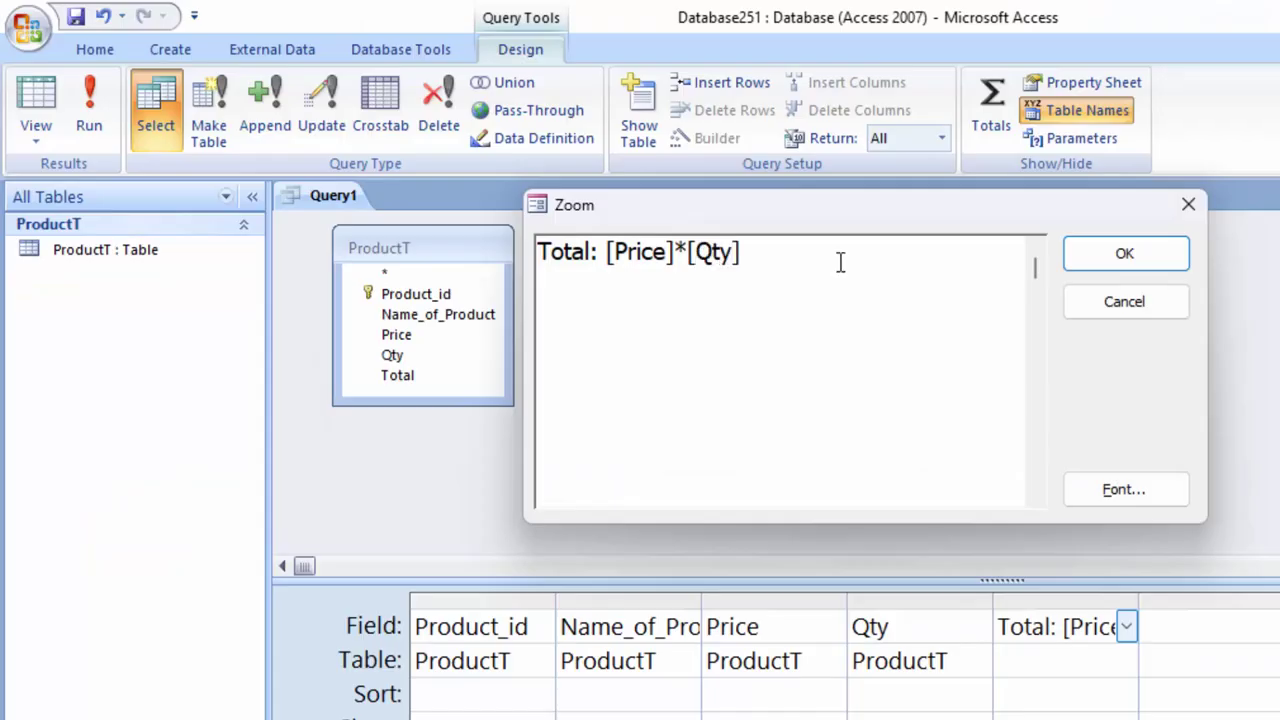
- Apply the Total: [Price]*[Qty] expression and run the query, showing Totals 13600, 16800 and 22500
{"action": "left_click", "coordinate": [1143, 256]}
{"action": "left_click", "coordinate": [1143, 256]}
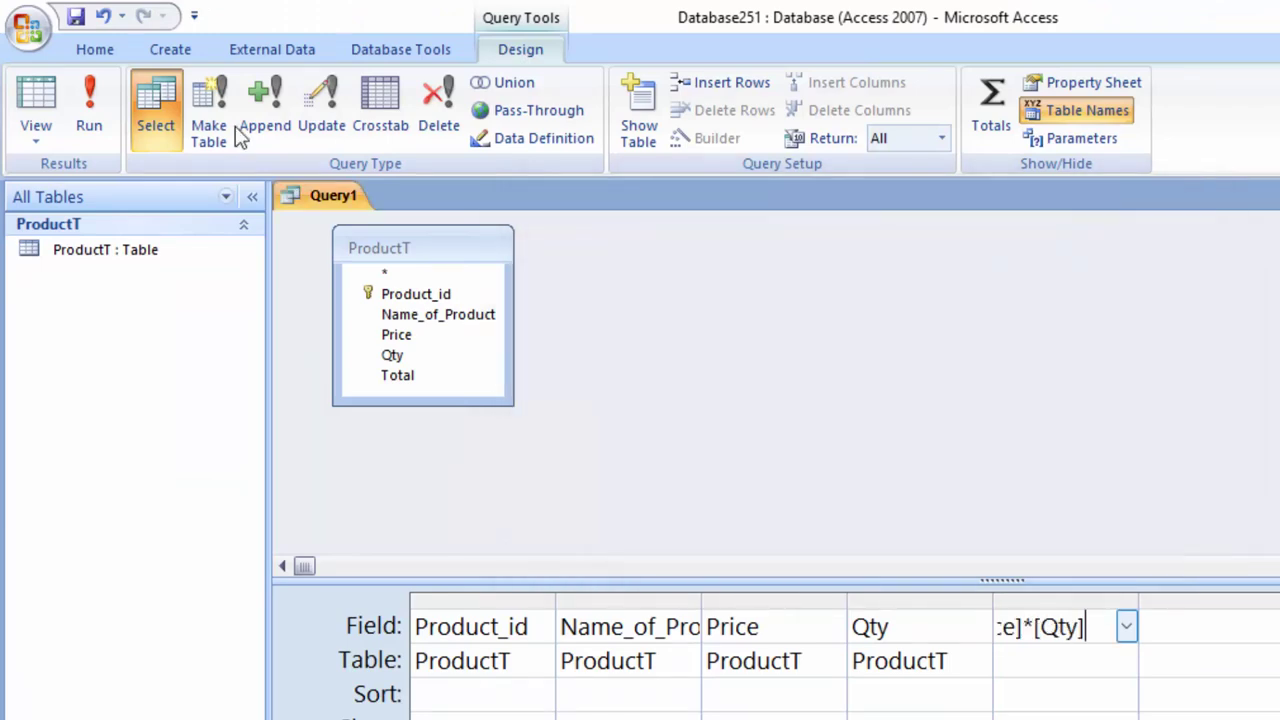
{"action": "left_click", "coordinate": [106, 95]}
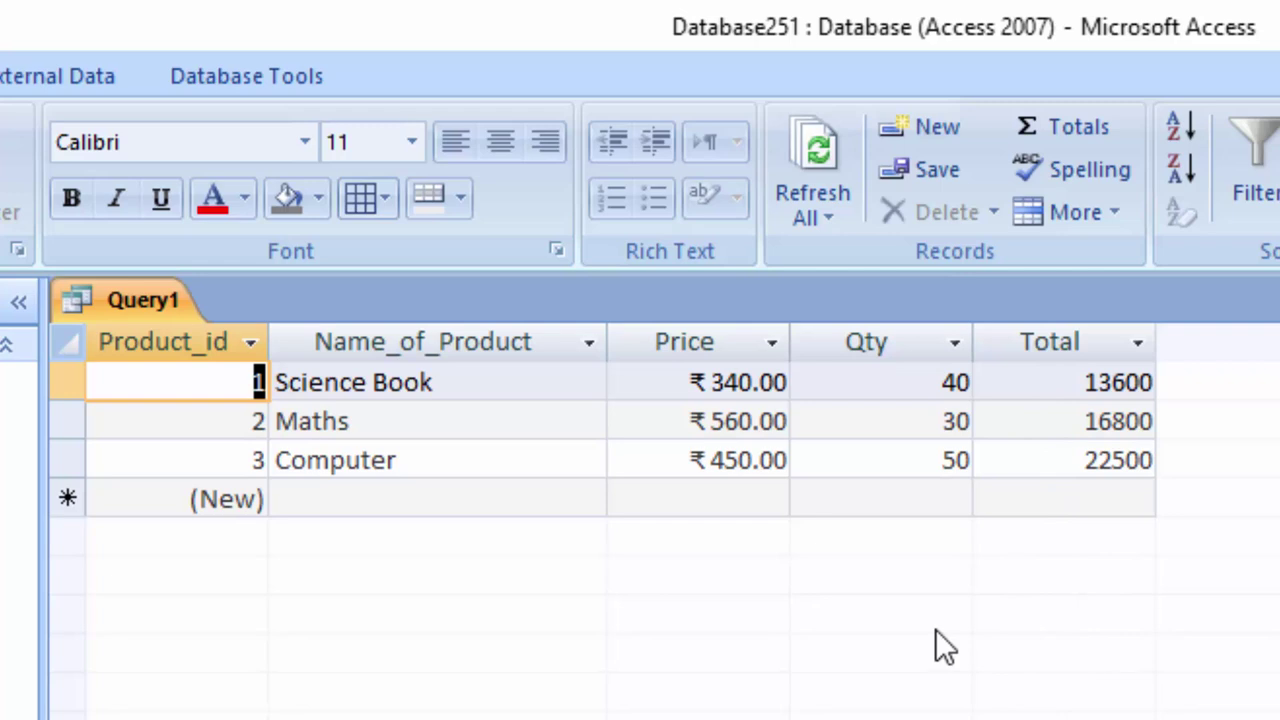
- Save Query1 as AccessQ, then reopen the ProductT table and the AccessQ query
{"action": "right_click", "coordinate": [114, 296]}
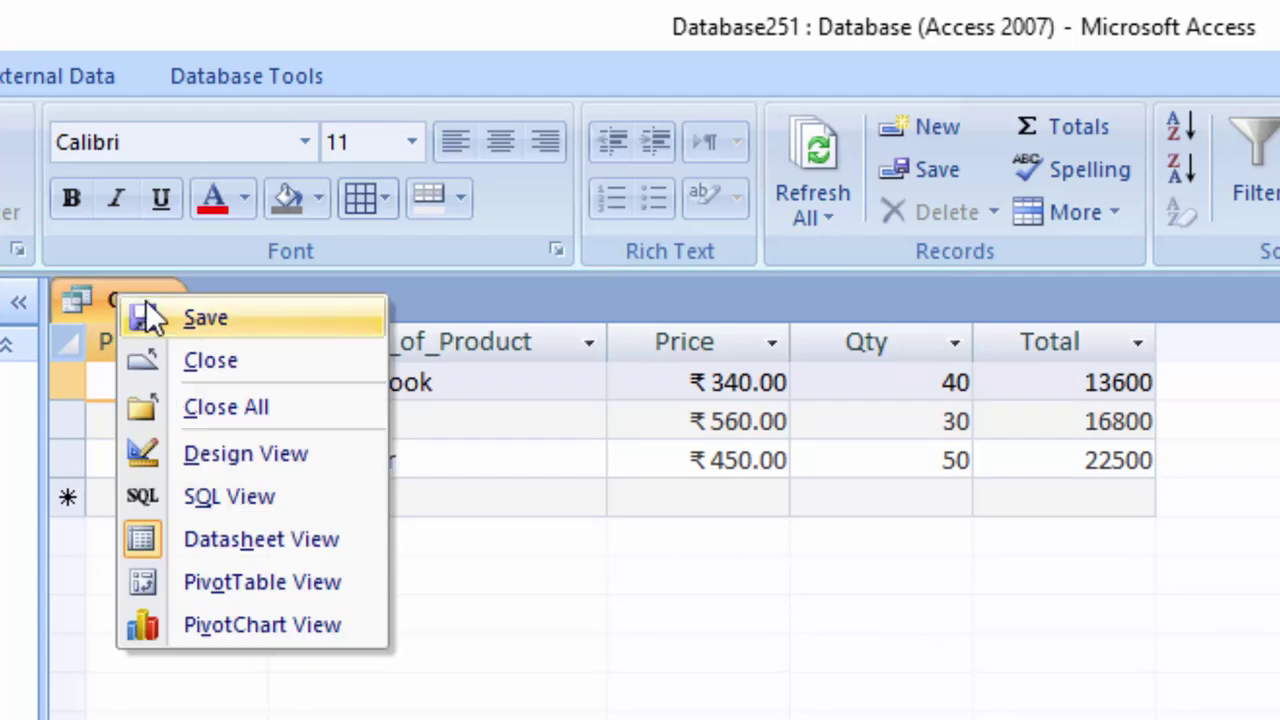
{"action": "left_click", "coordinate": [190, 318]}
{"action": "key", "text": "BackSpace"}
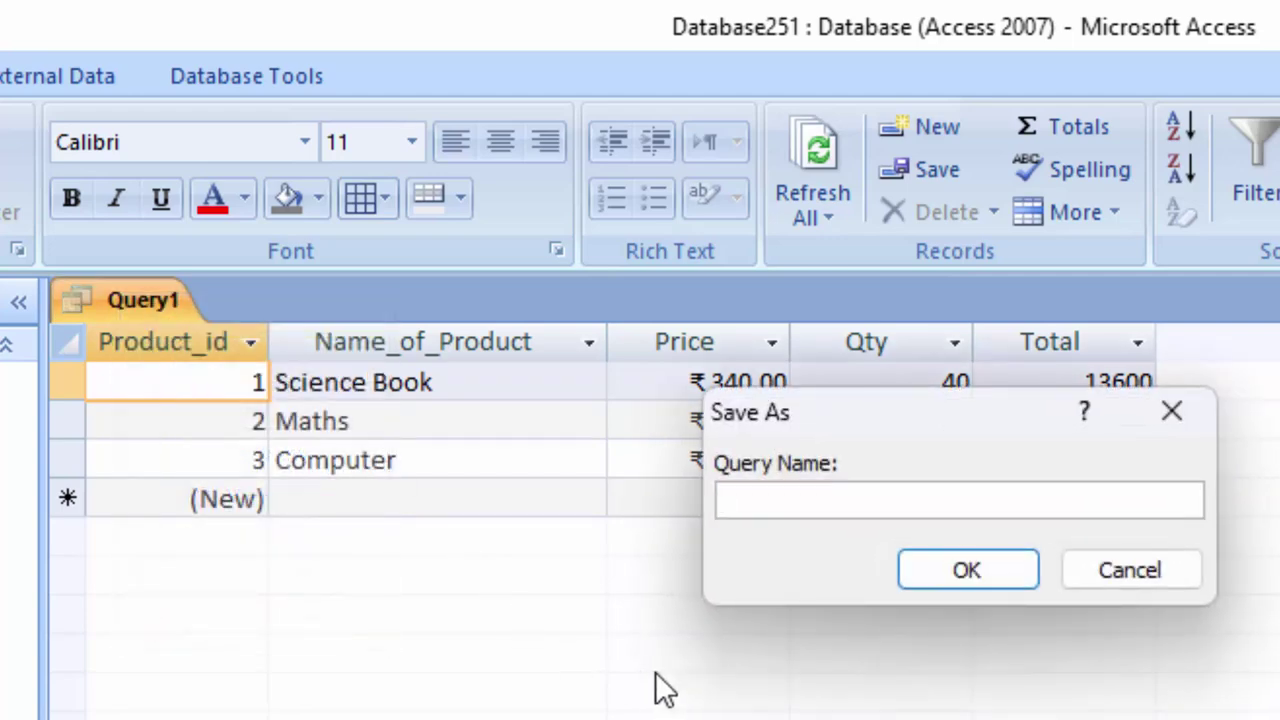
{"action": "type", "text": "A"}
{"action": "type", "text": "ccess"}
{"action": "type", "text": "Q"}
{"action": "key", "text": "Return"}
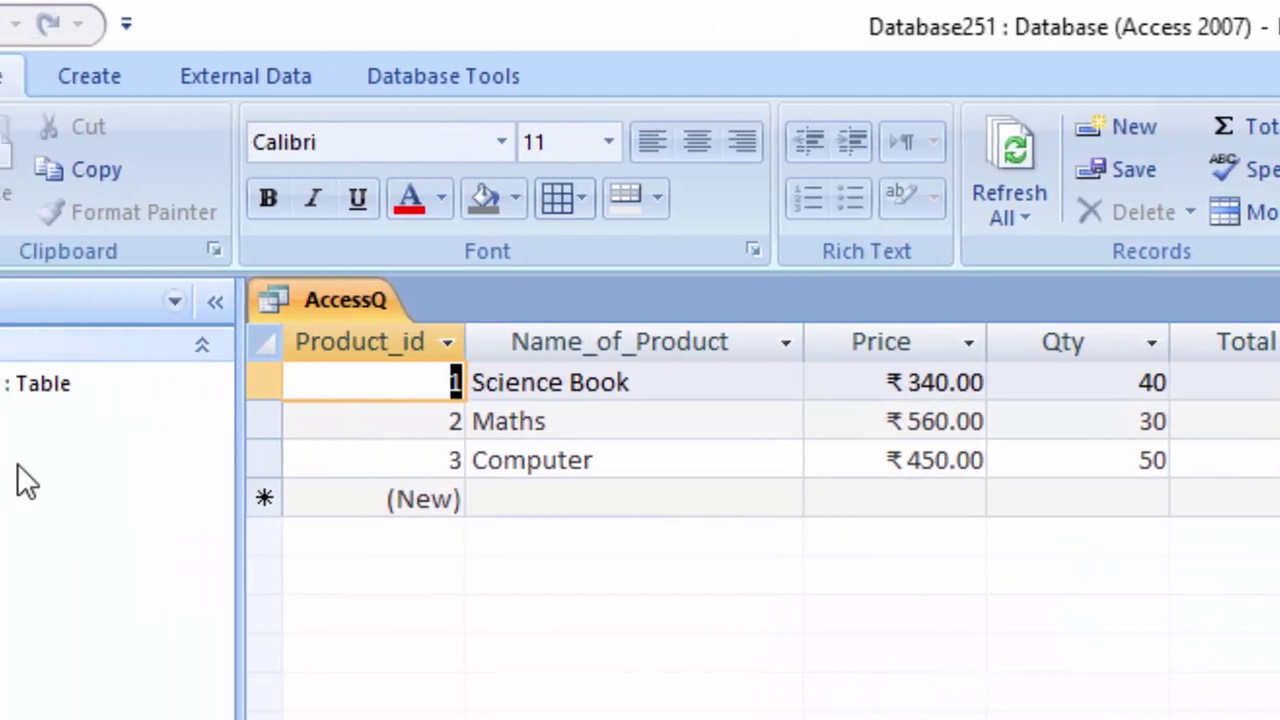
{"action": "double_click", "coordinate": [218, 387]}
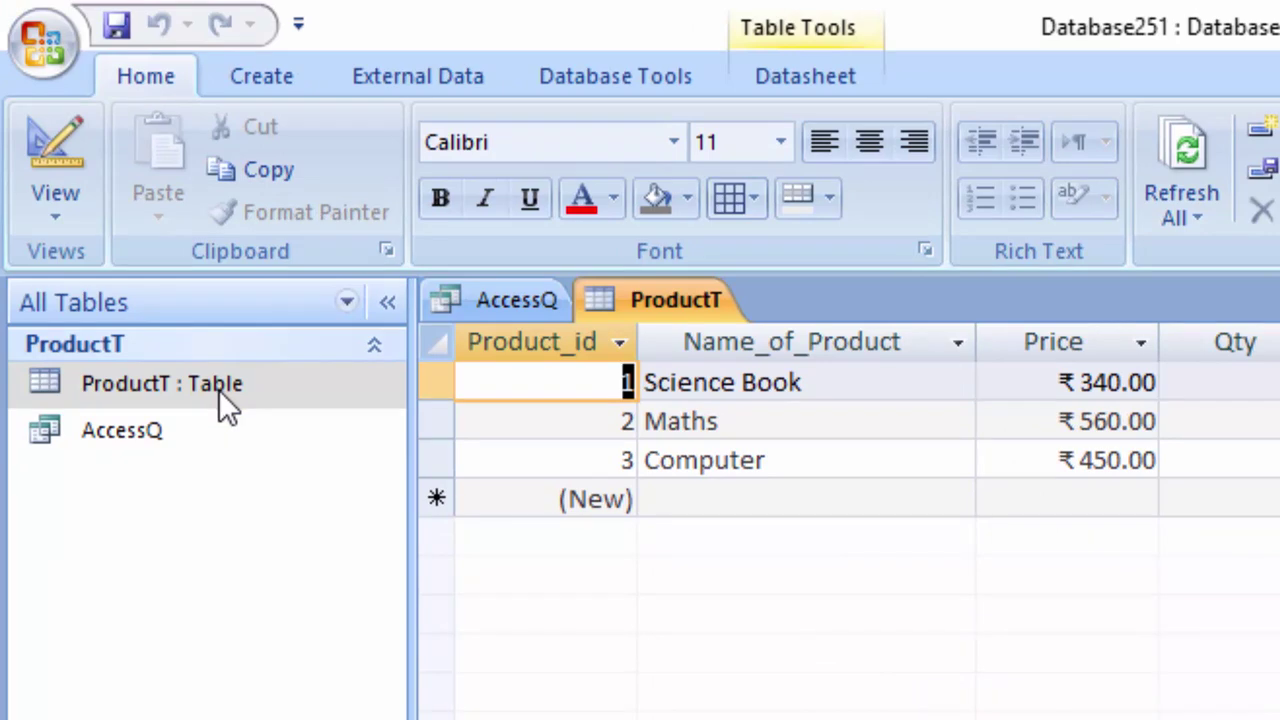
{"action": "double_click", "coordinate": [205, 431]}
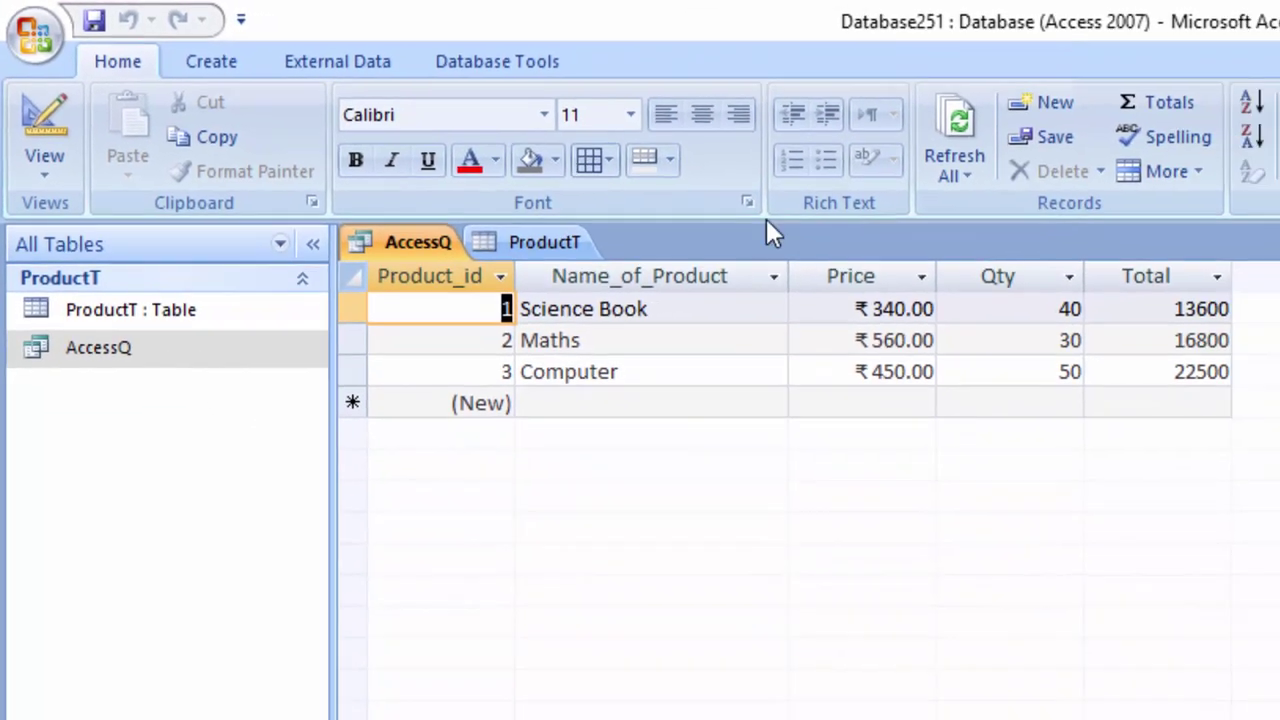